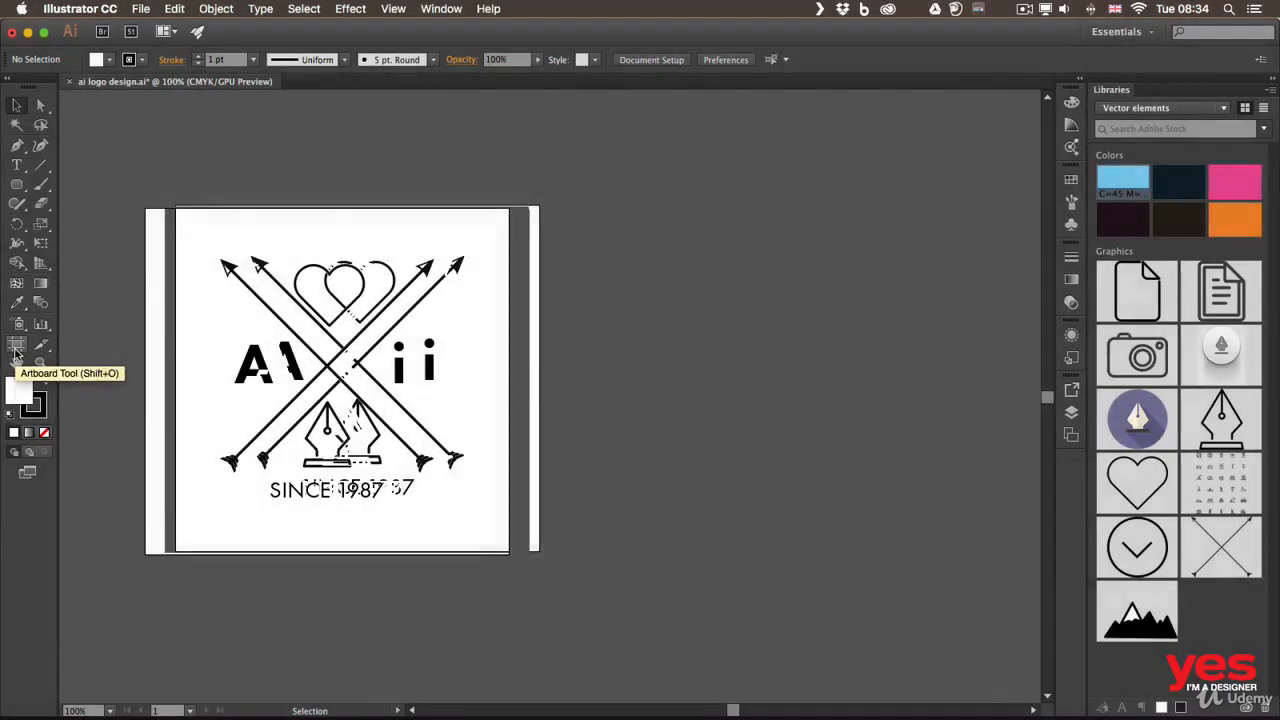
# Move the logo artboard up and to the left, and draw a second artboard about 89 × 153 mm to its right.
pyautogui.click(15, 350)
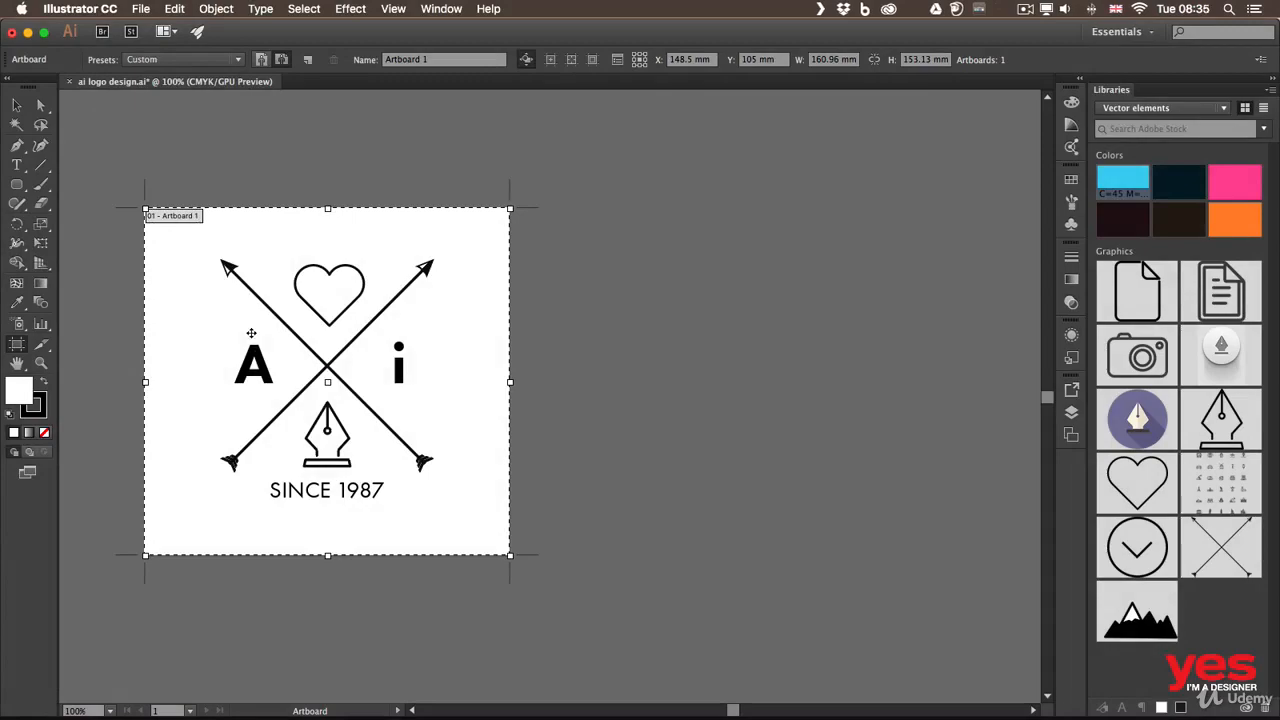
pyautogui.moveTo(247, 330); pyautogui.dragTo(274, 296)
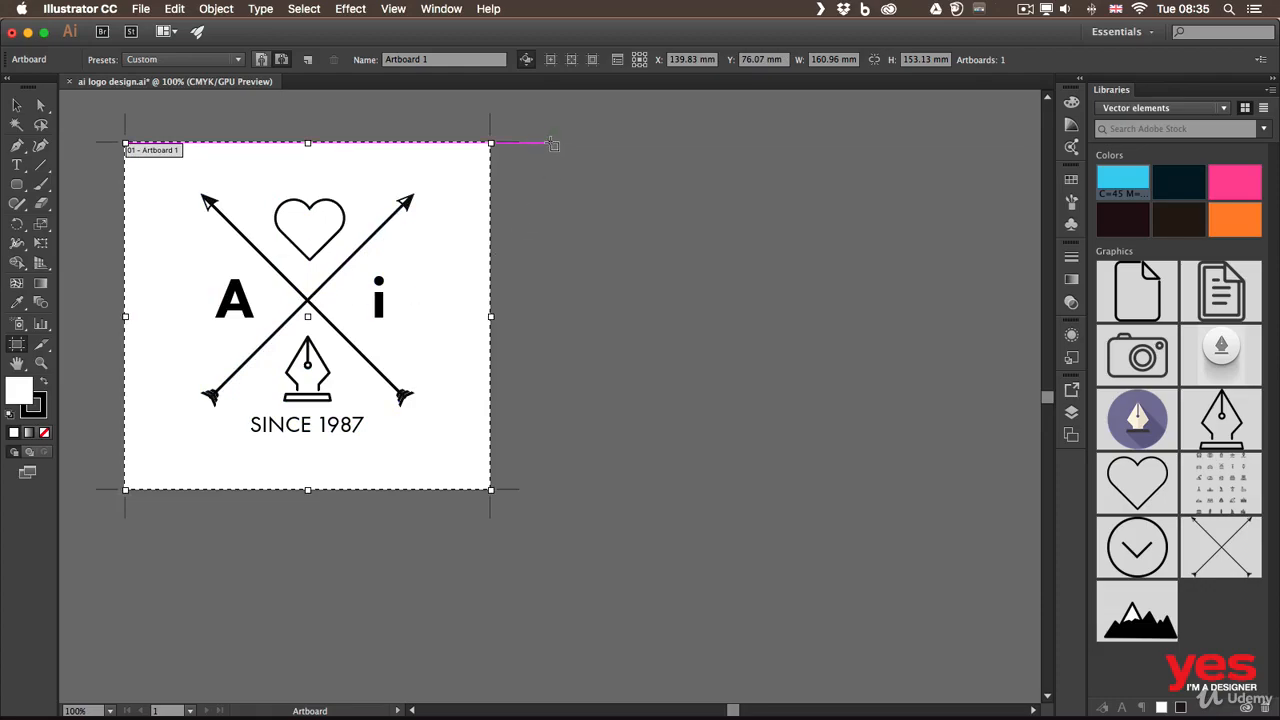
pyautogui.moveTo(551, 143); pyautogui.dragTo(753, 492)
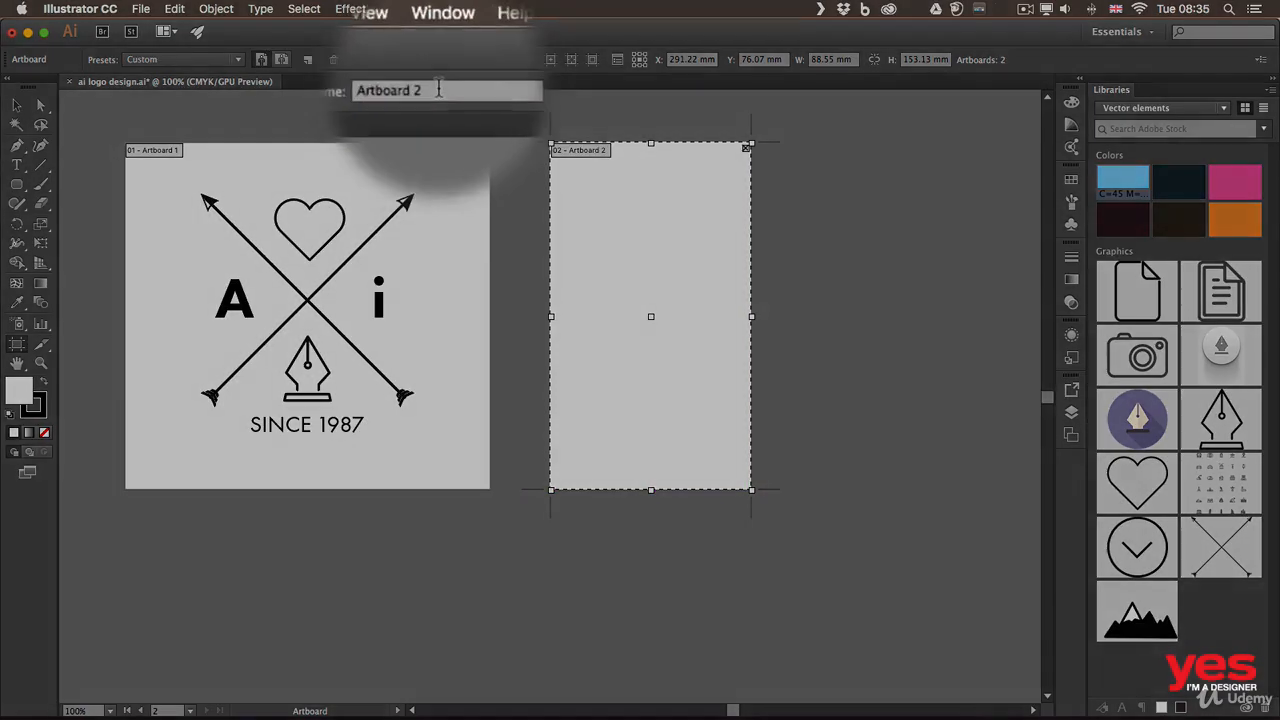
# Rename the new empty artboard as Banner.
pyautogui.click(438, 58)
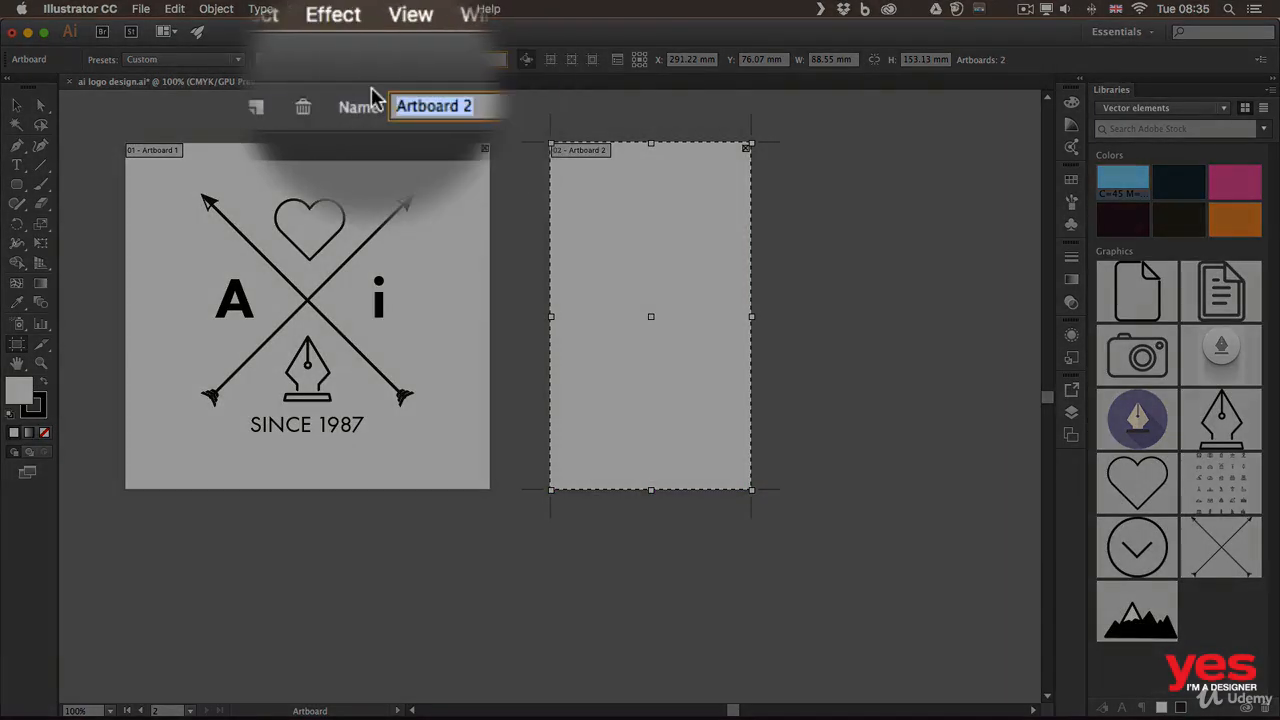
pyautogui.write('Banner')
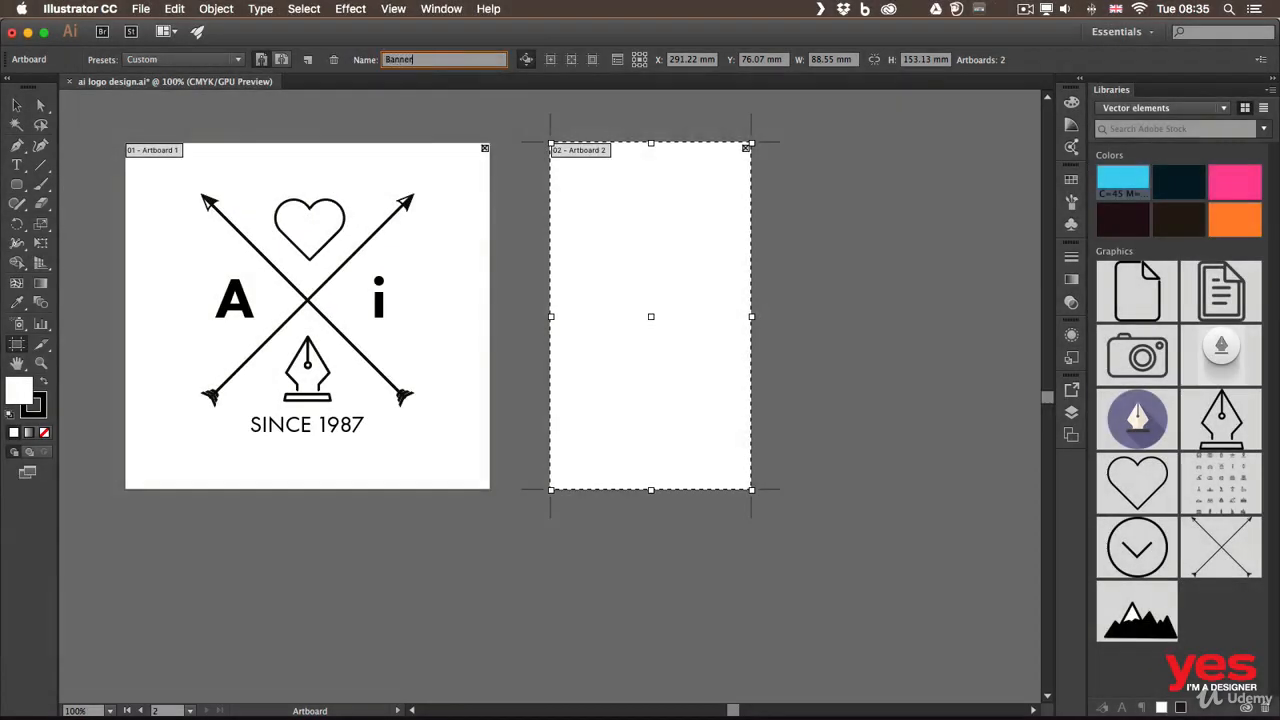
pyautogui.press('Return')
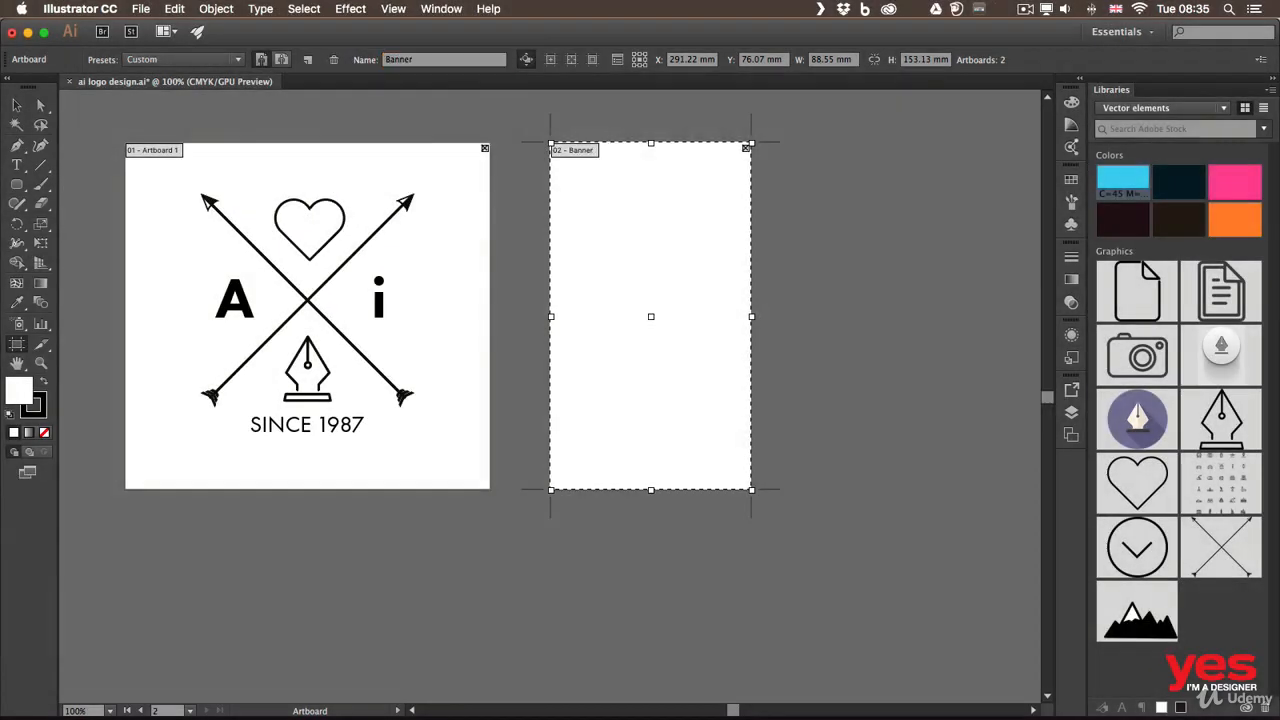
# Rename the artboard containing the crossed-arrows design as Logo.
pyautogui.click(268, 172)
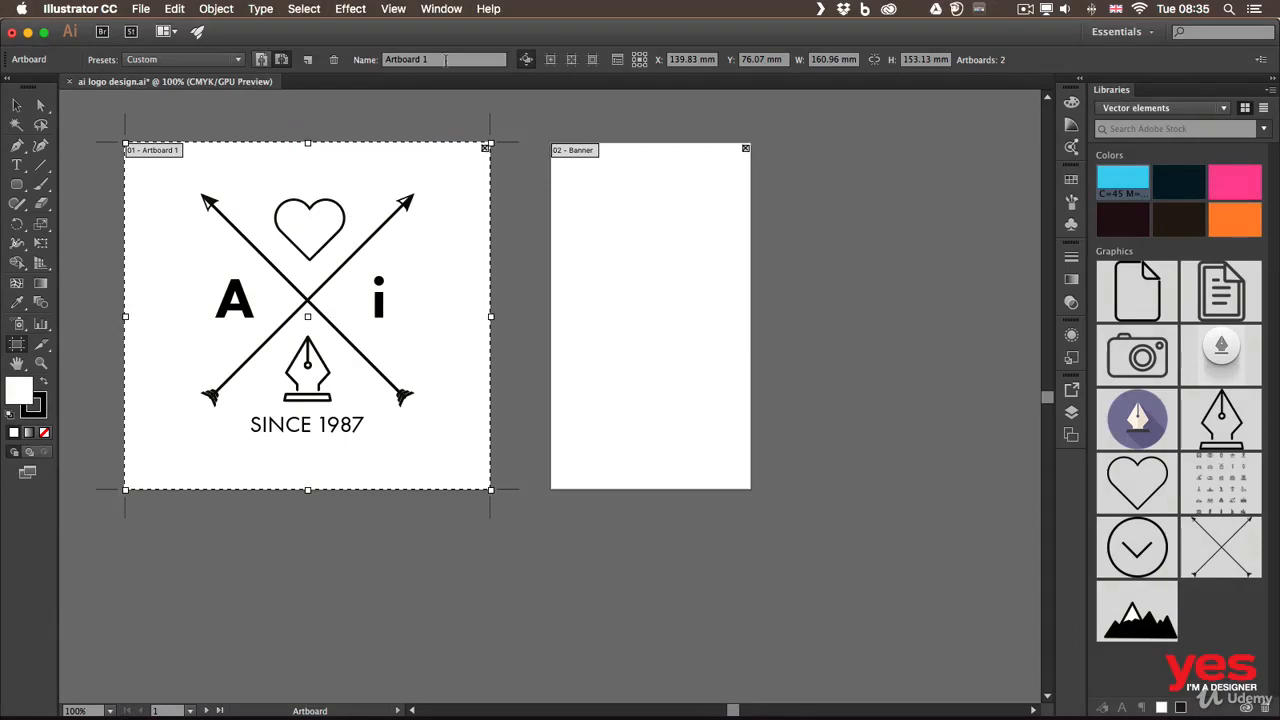
pyautogui.click(445, 59)
pyautogui.write('Logo')
pyautogui.press('Return')
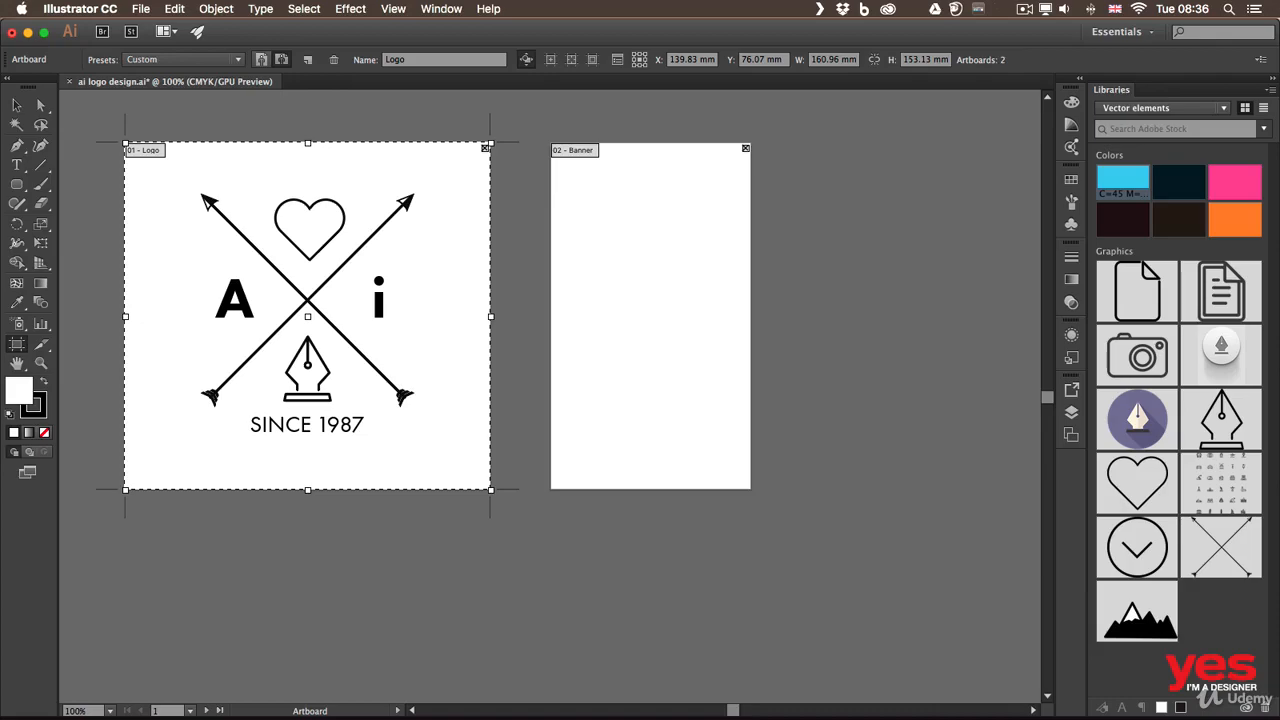
# Open the recently used document adobe crests.ai.
pyautogui.click(139, 11)
pyautogui.moveTo(177, 80)
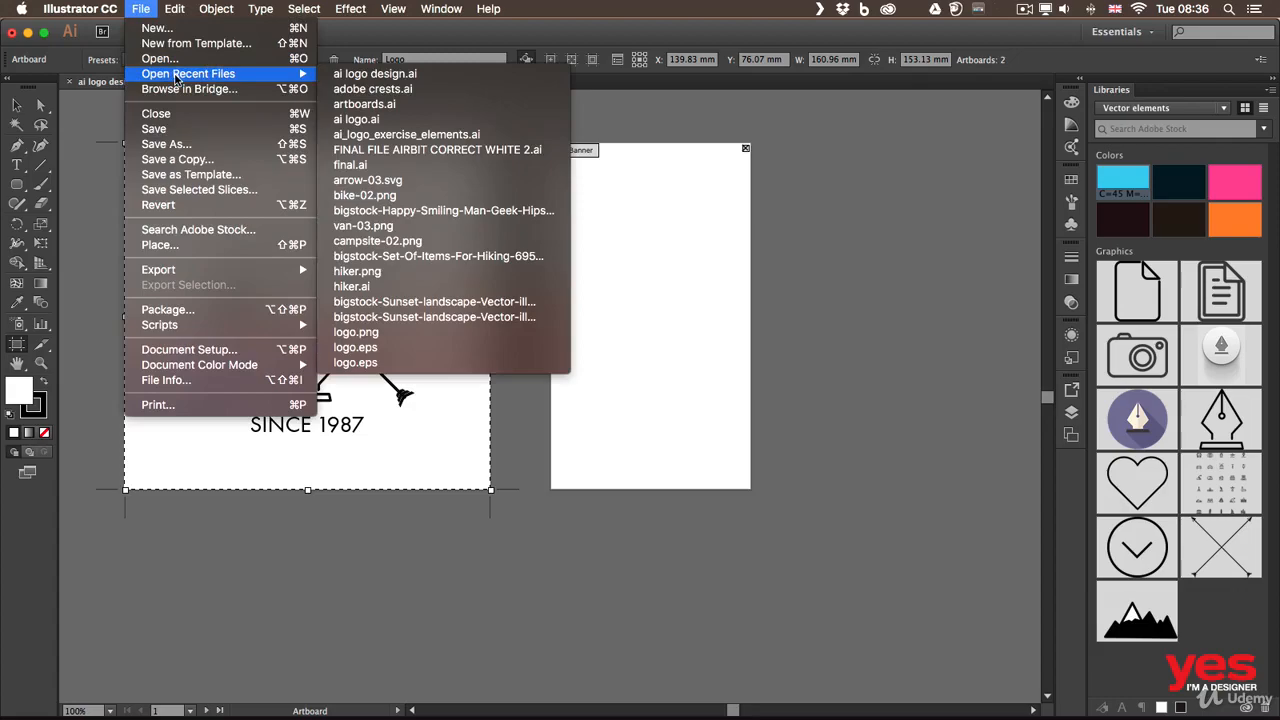
pyautogui.click(360, 90)
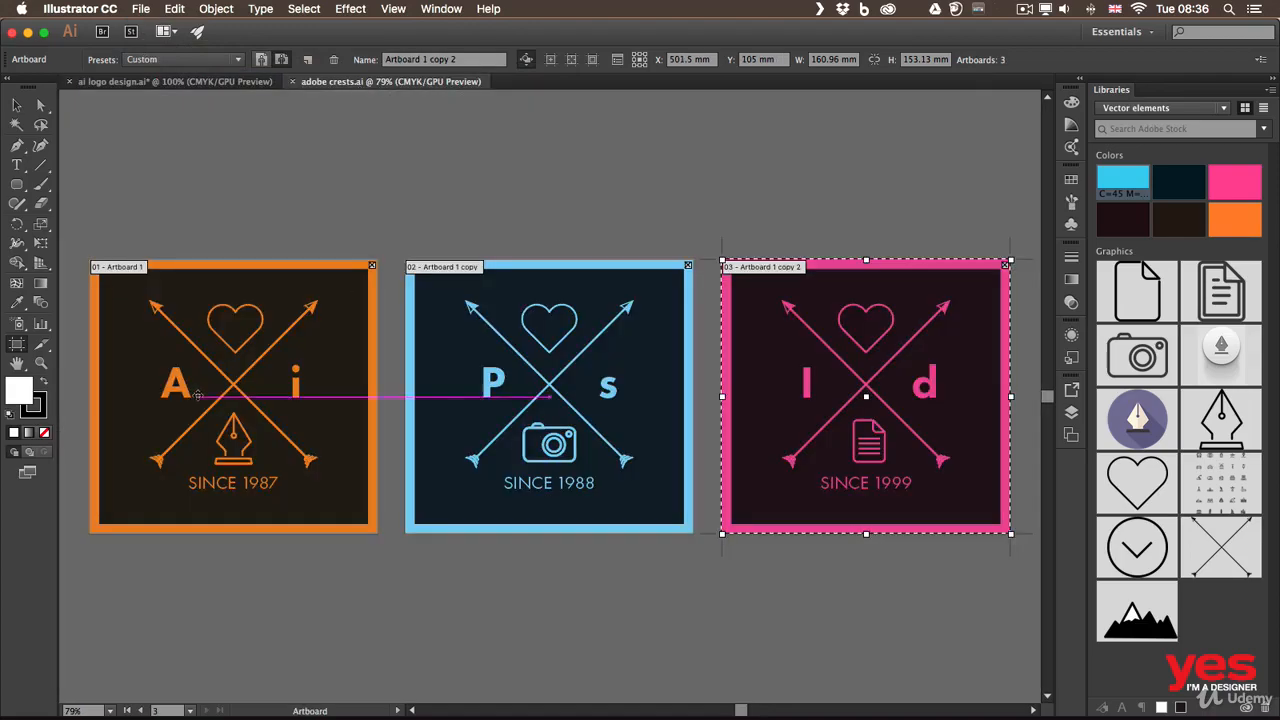
# Examine the orange, blue and pink crest artboards by selecting them one after another, ending on the orange one.
pyautogui.click(240, 385)
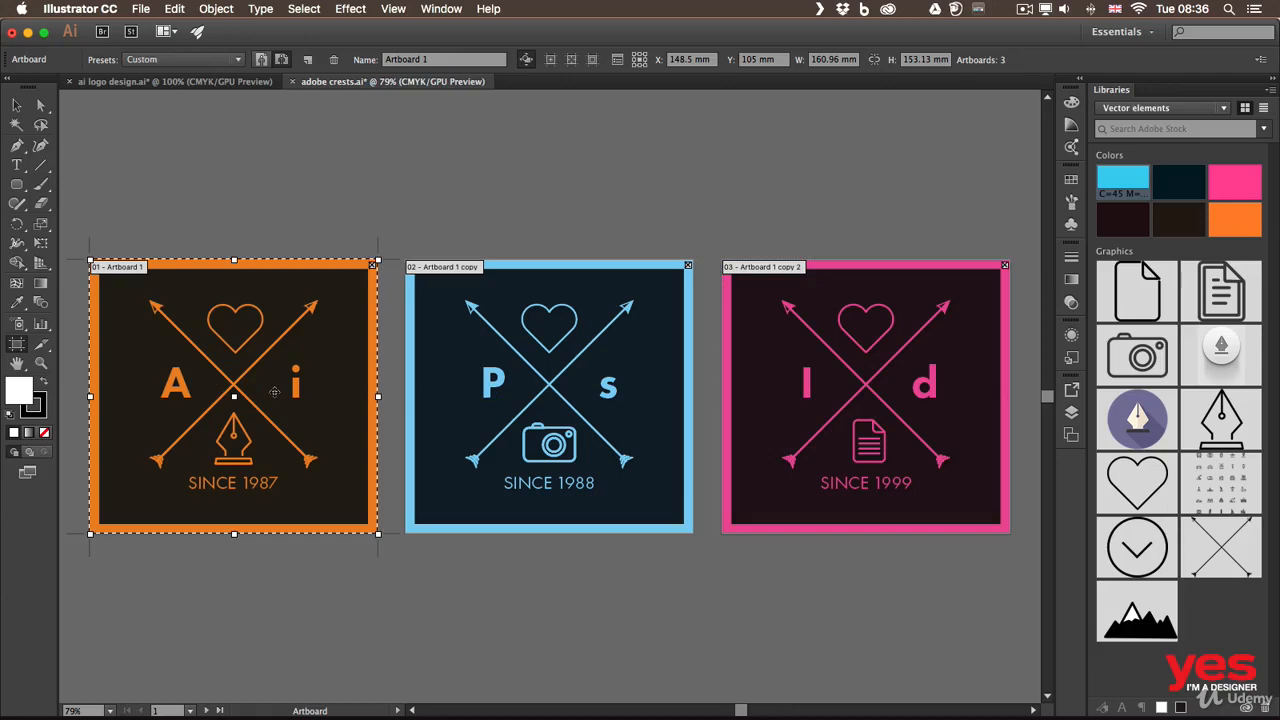
pyautogui.click(547, 378)
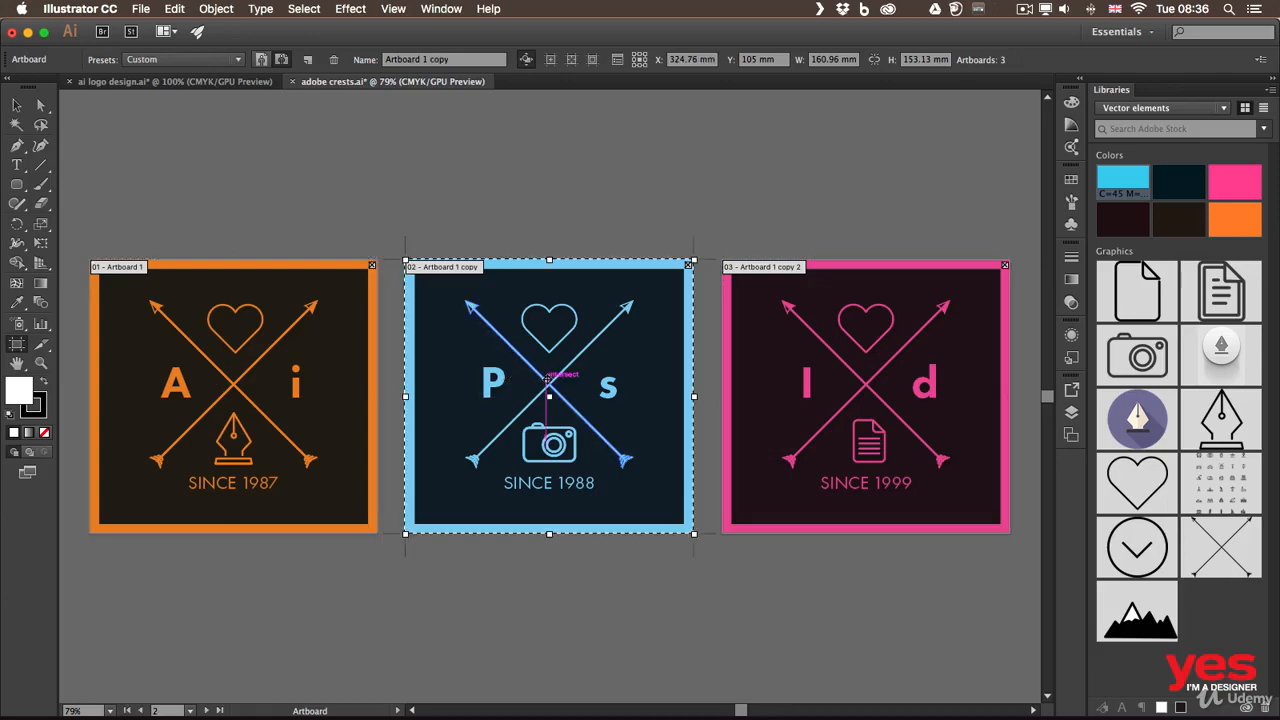
pyautogui.click(860, 398)
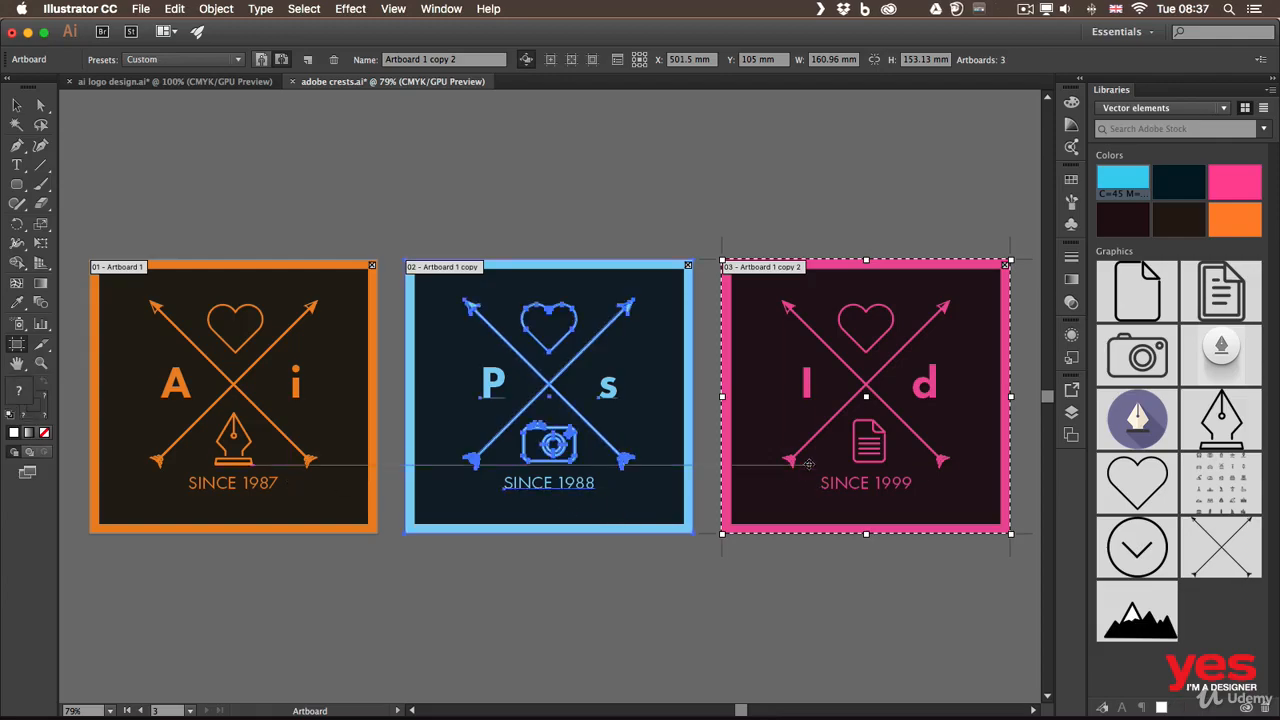
pyautogui.moveTo(808, 463); pyautogui.dragTo(809, 464)
pyautogui.click(420, 464)
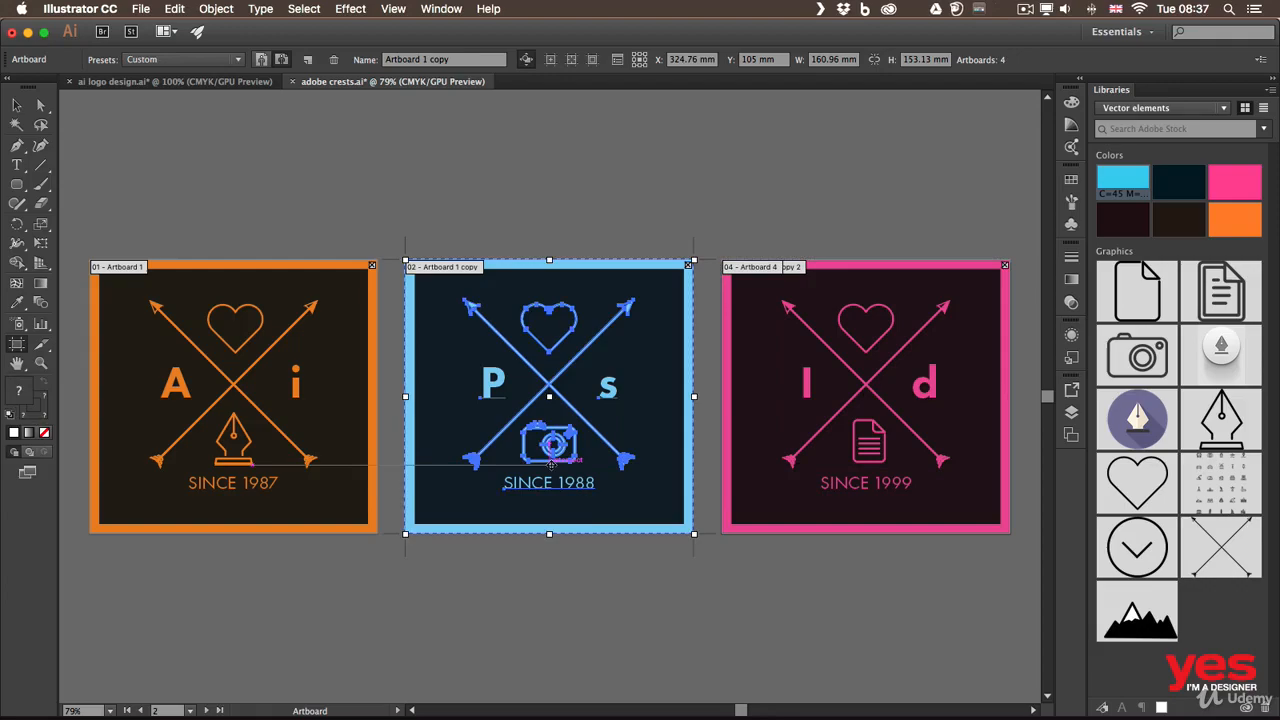
pyautogui.click(314, 447)
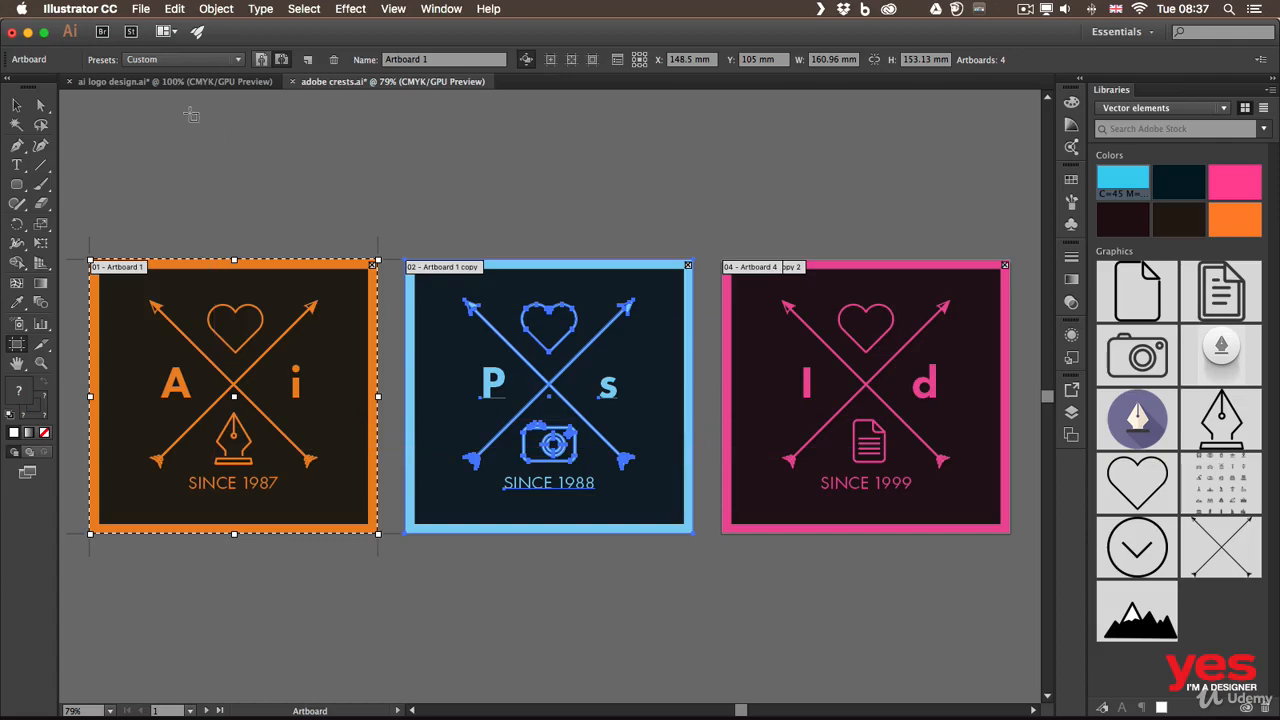
# Start an Export As of the crests document in JPEG format with Use Artboards enabled.
pyautogui.click(141, 10)
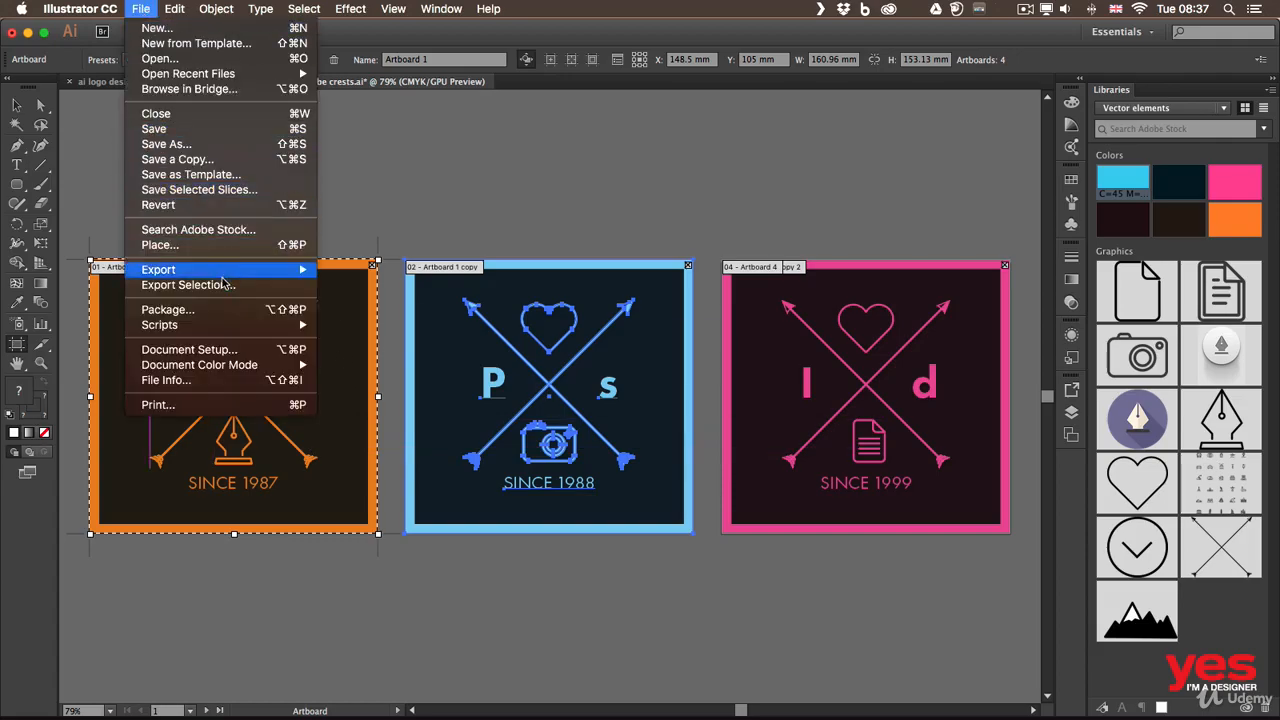
pyautogui.moveTo(232, 270)
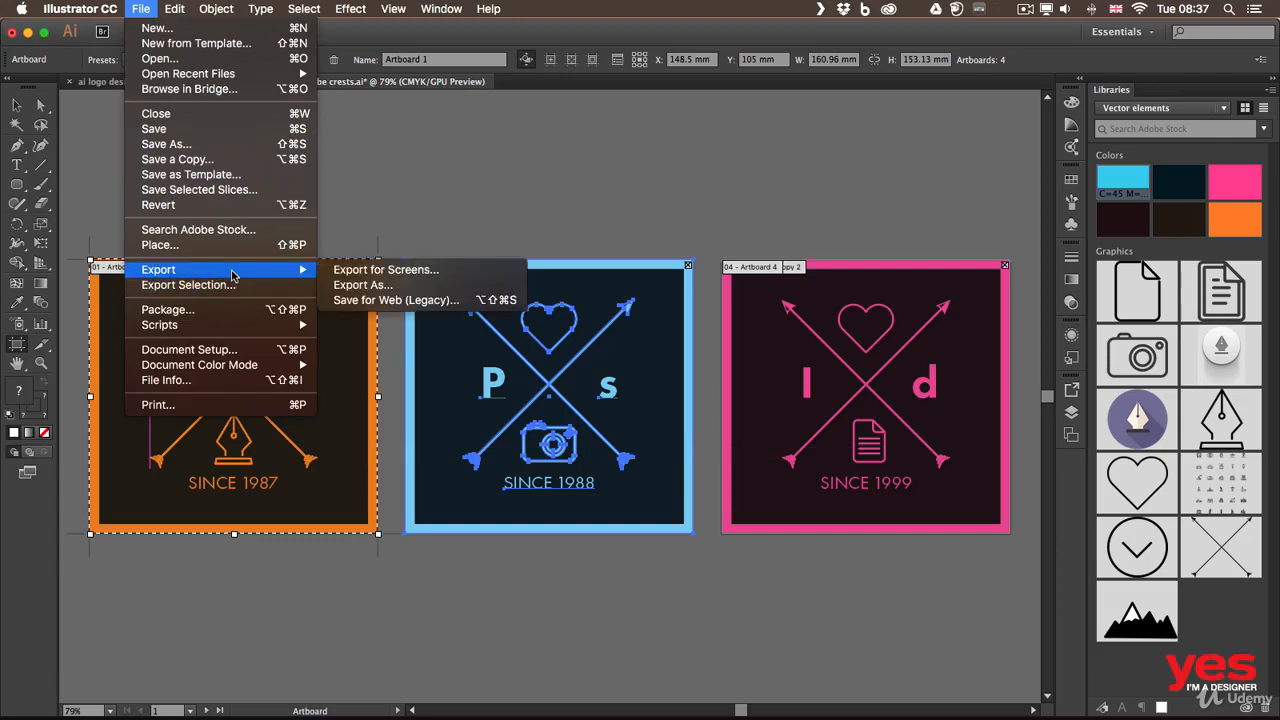
pyautogui.click(360, 285)
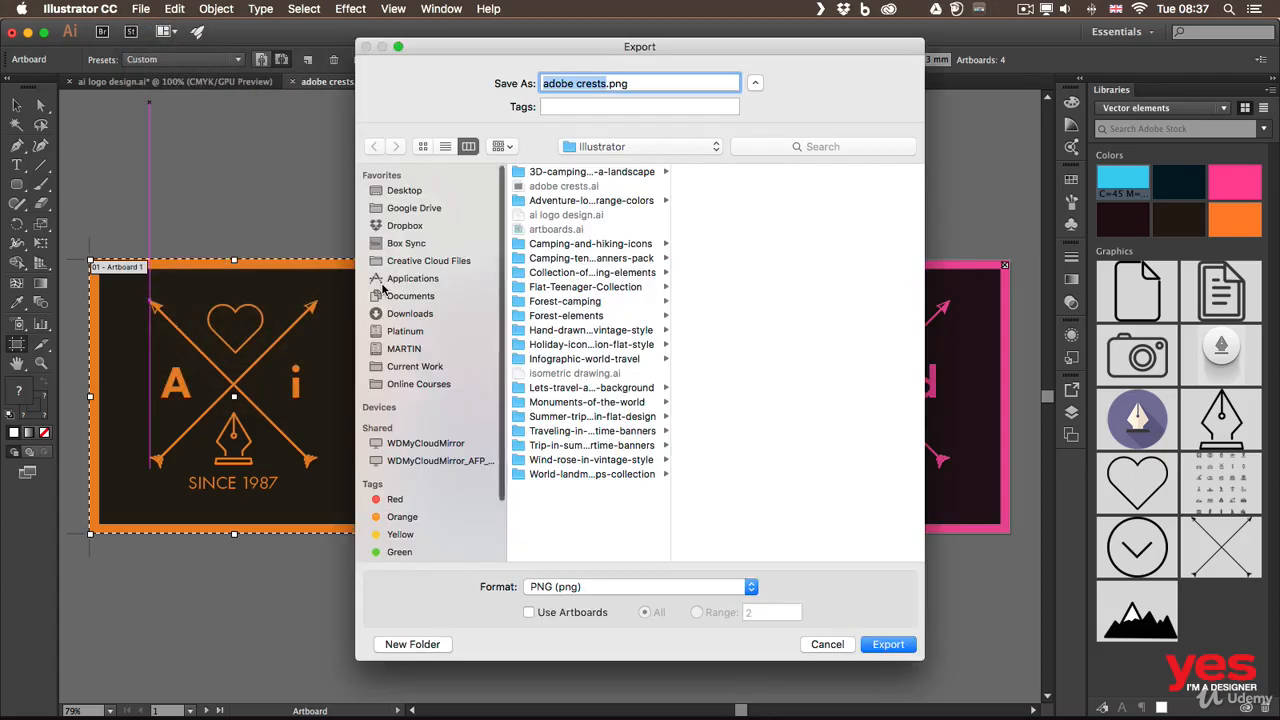
pyautogui.click(597, 589)
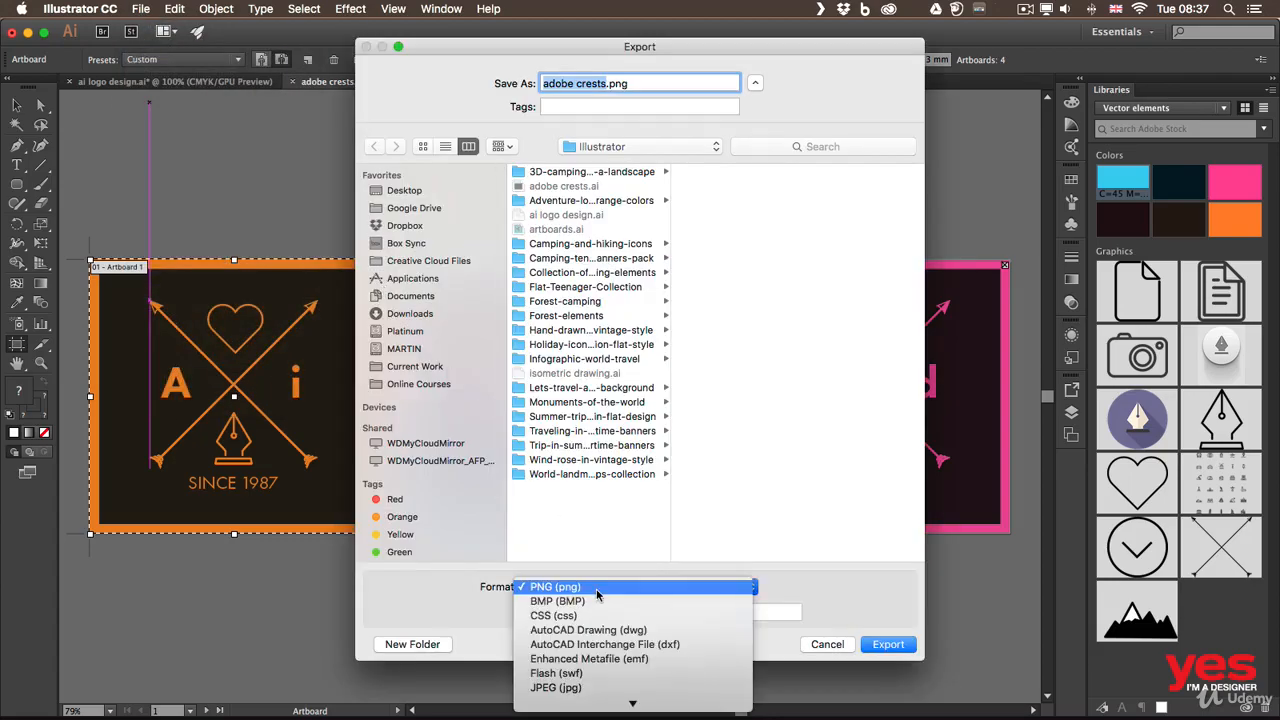
pyautogui.moveTo(580, 703)
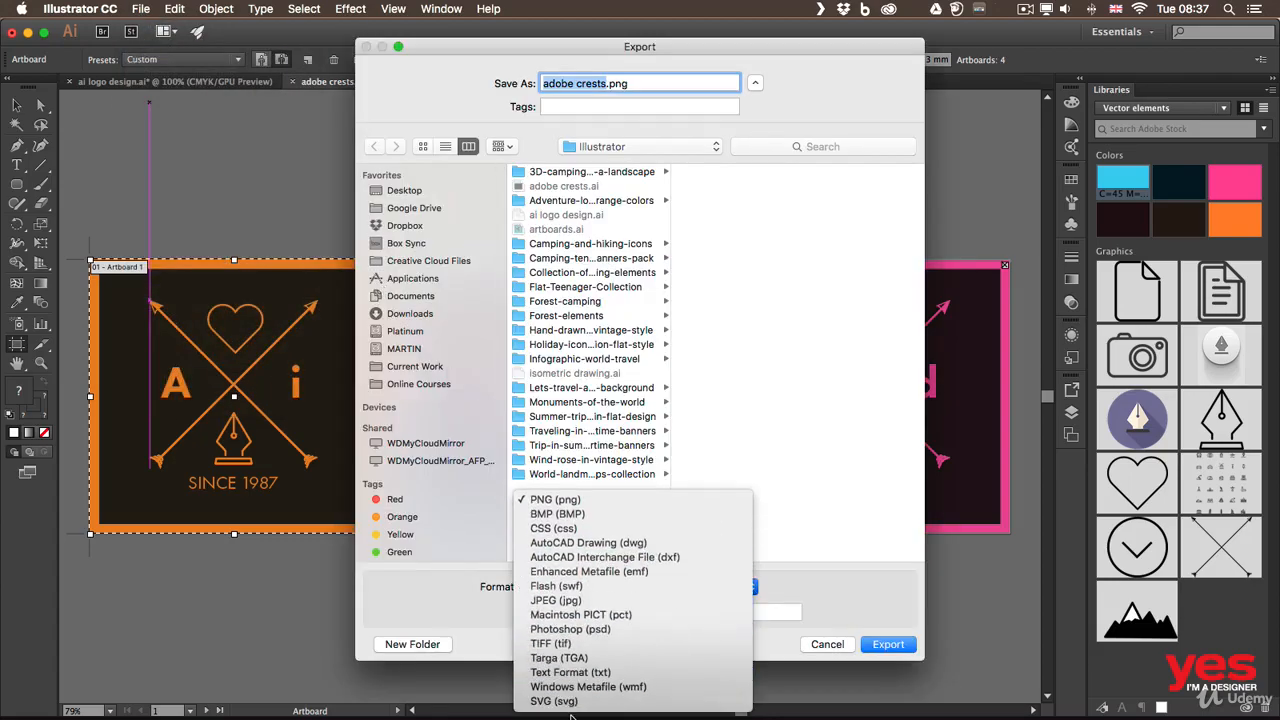
pyautogui.click(577, 601)
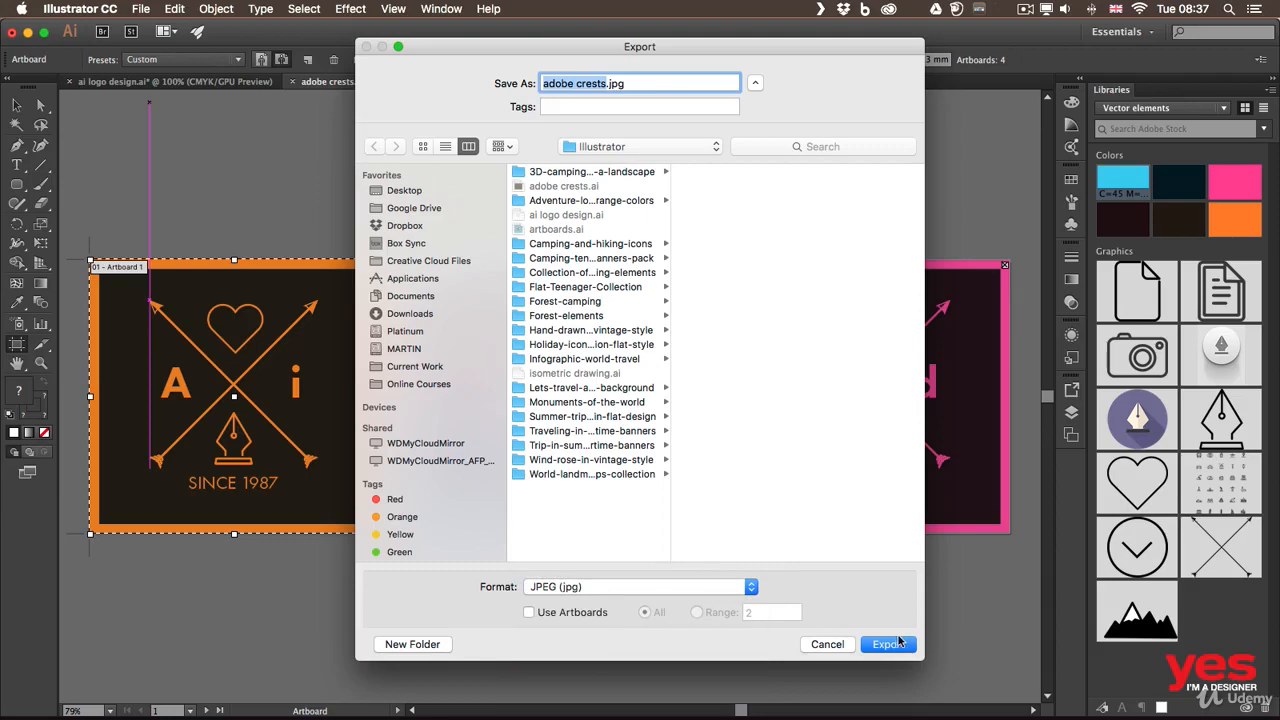
pyautogui.moveTo(924, 656); pyautogui.dragTo(918, 606)
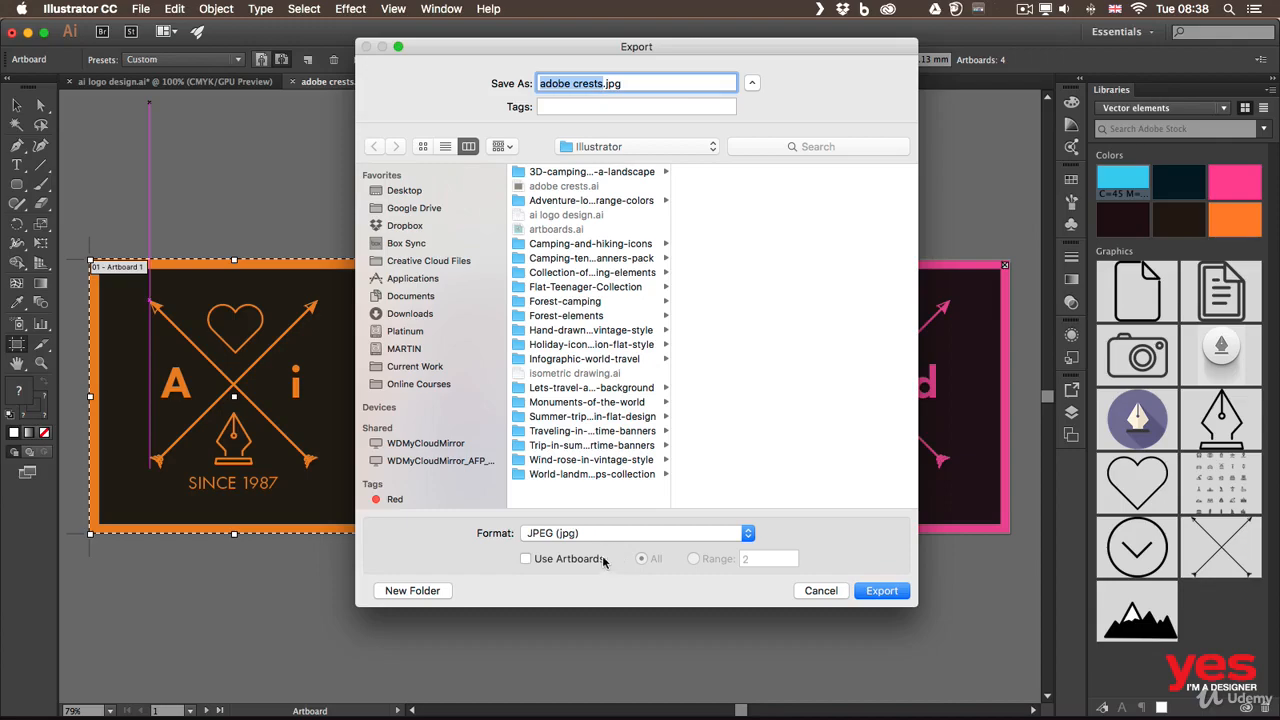
pyautogui.click(595, 565)
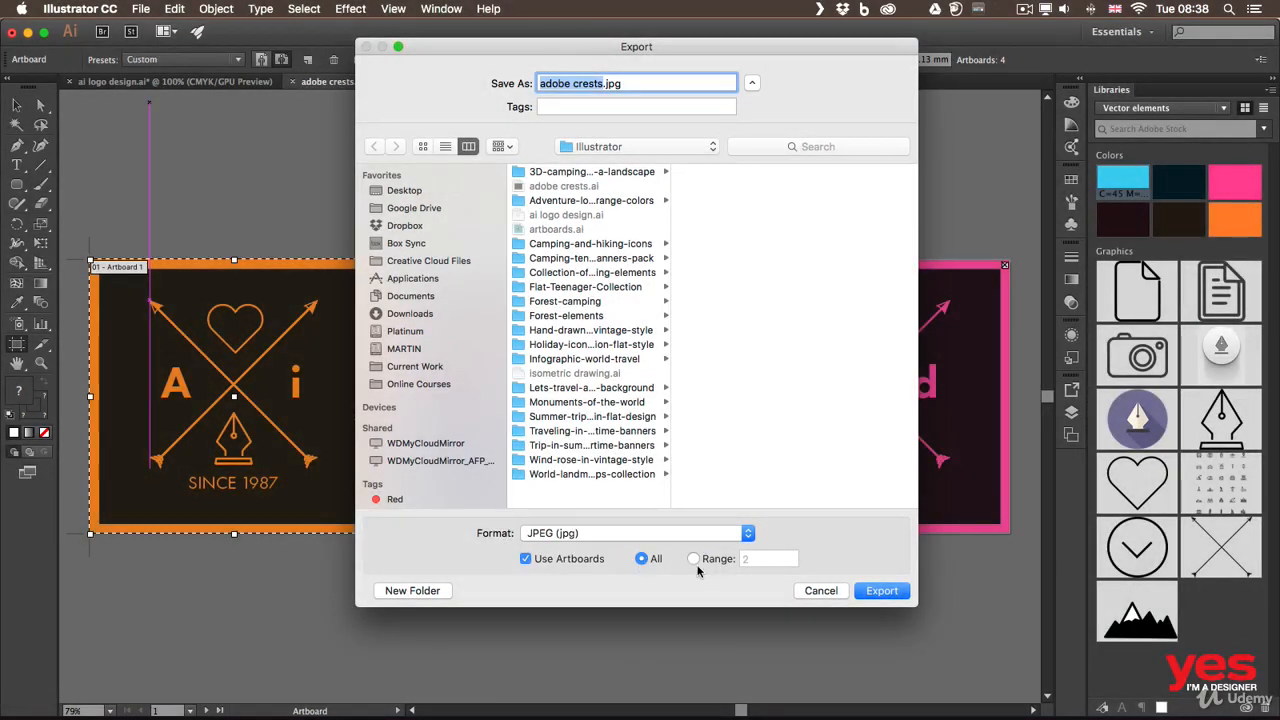
# Try limiting the export to the artboard range 1,3, and return to exporting all artboards.
pyautogui.click(695, 560)
pyautogui.doubleClick(765, 560)
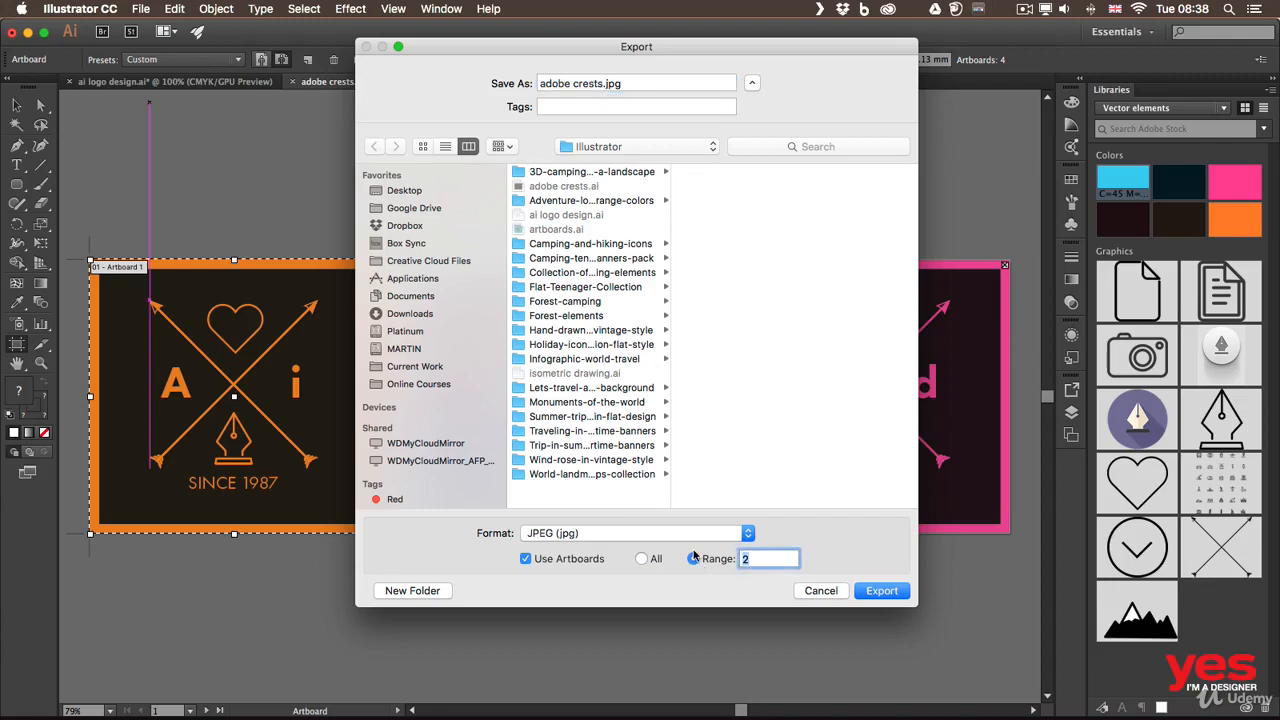
pyautogui.write('1-2')
pyautogui.press('BackSpace')
pyautogui.press('BackSpace')
pyautogui.write(',3')
pyautogui.moveTo(512, 48); pyautogui.dragTo(360, 335)
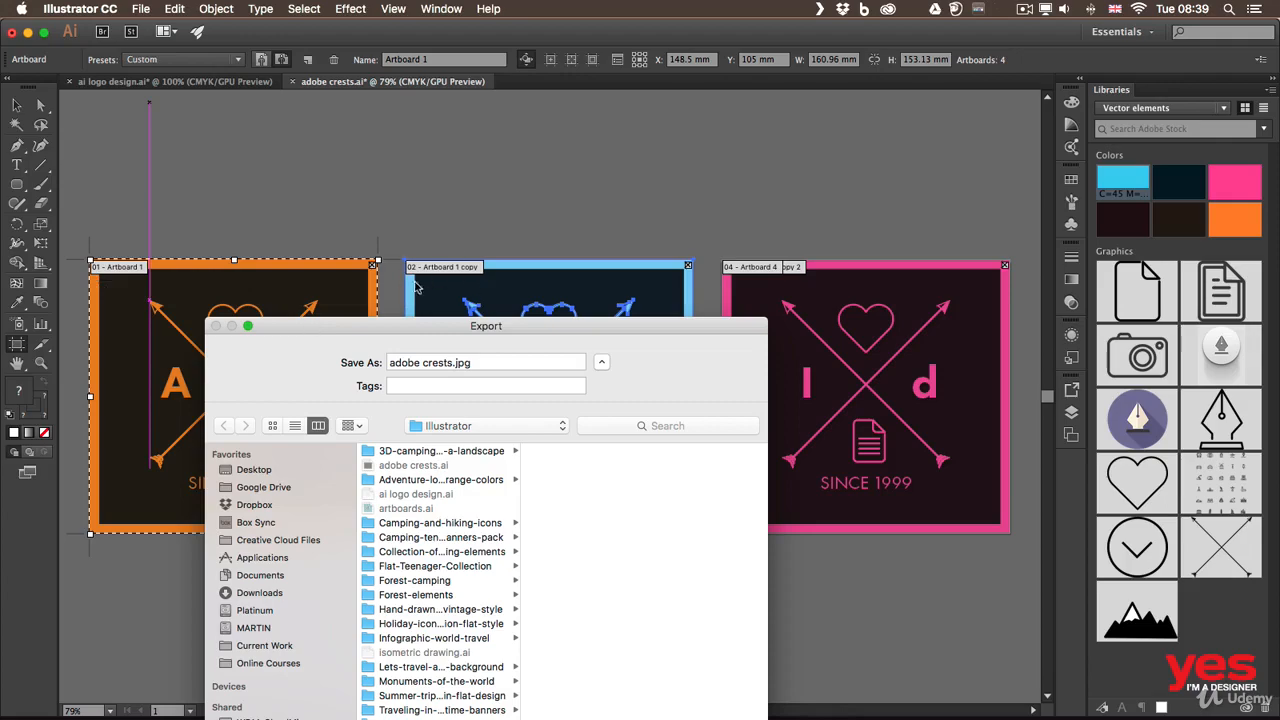
pyautogui.moveTo(428, 330); pyautogui.dragTo(486, 82)
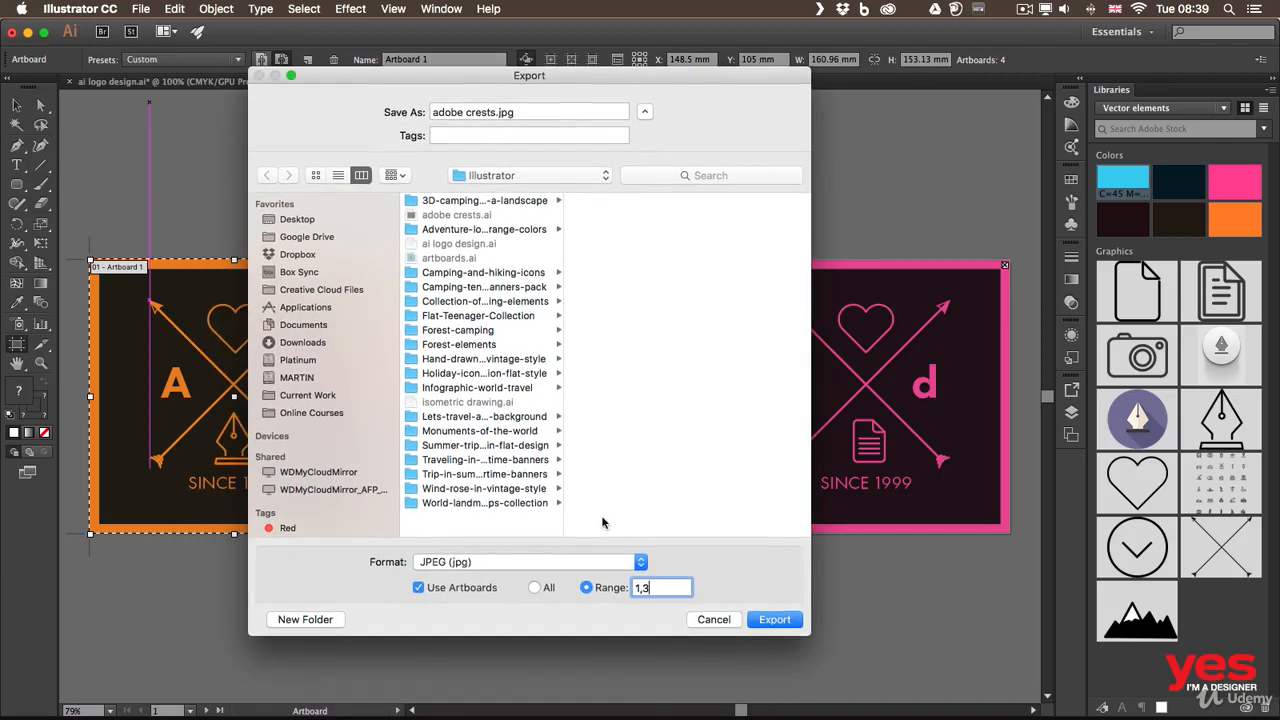
pyautogui.click(534, 587)
# Export the JPEGs into the Illustrator folder inside exercise files, accepting the CMYK, medium quality 5 and 72 ppi settings.
pyautogui.click(530, 175)
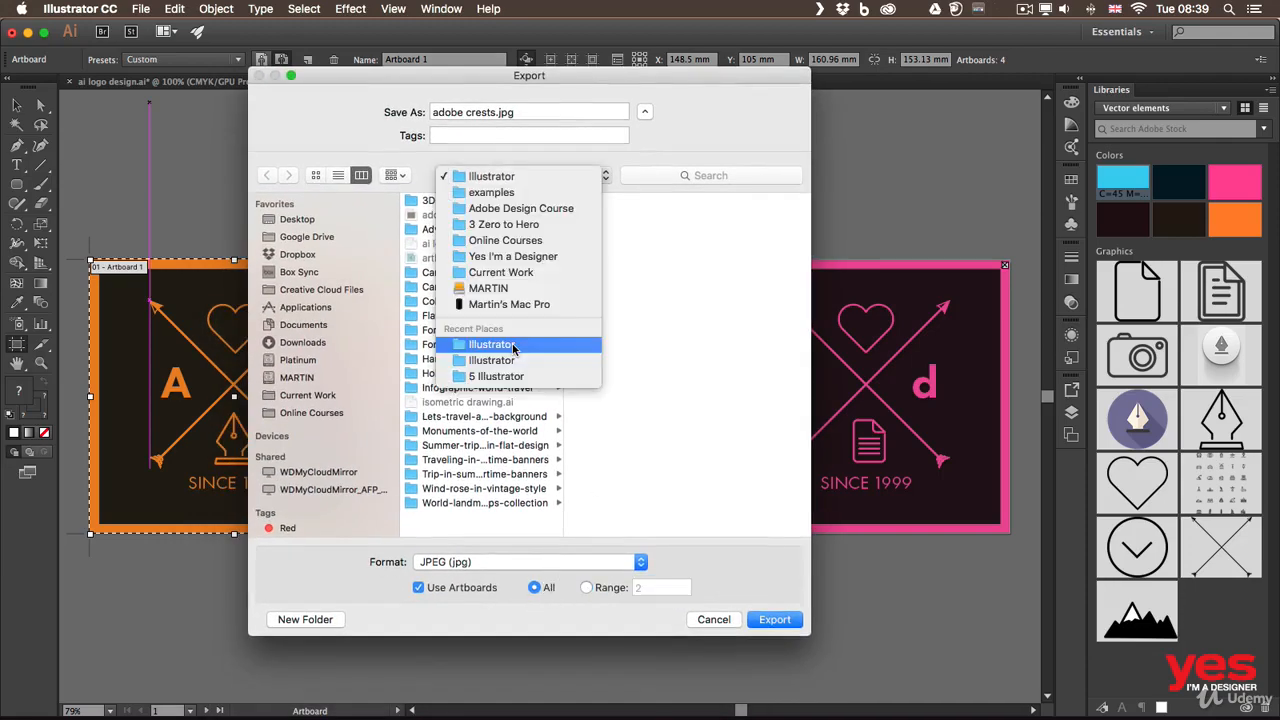
pyautogui.click(513, 345)
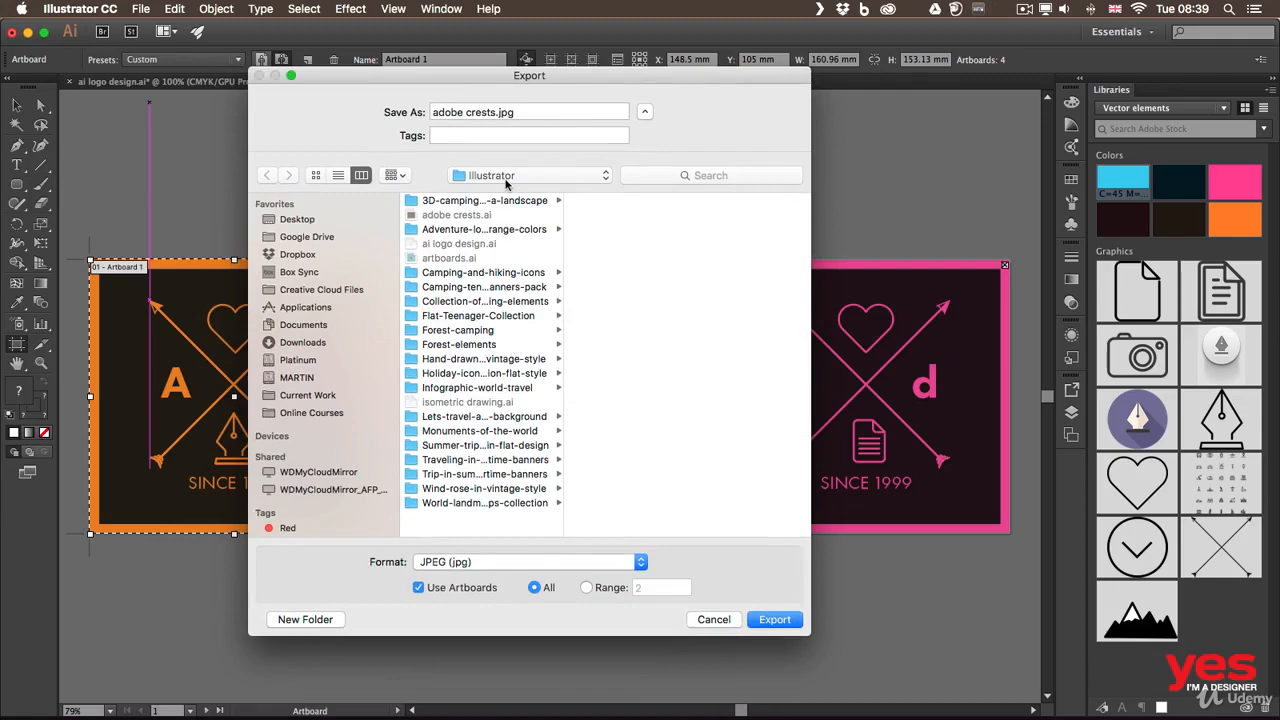
pyautogui.click(511, 182)
pyautogui.click(511, 190)
pyautogui.click(495, 175)
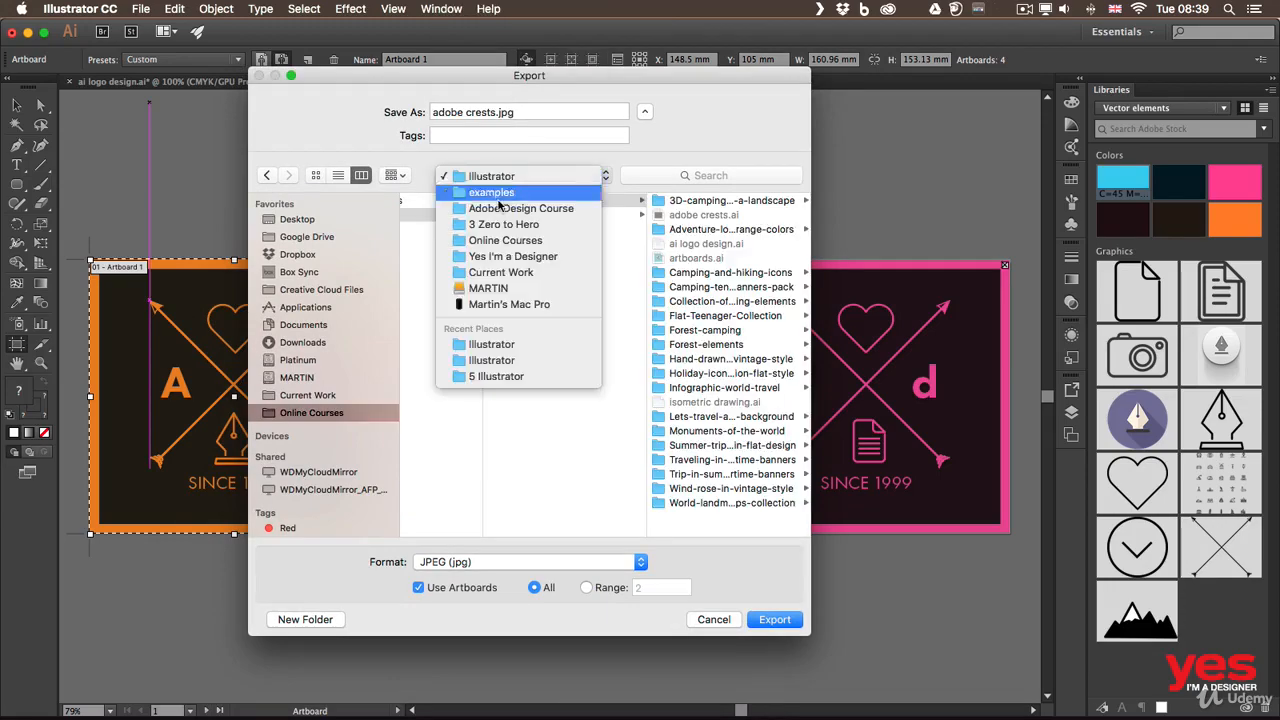
pyautogui.click(508, 365)
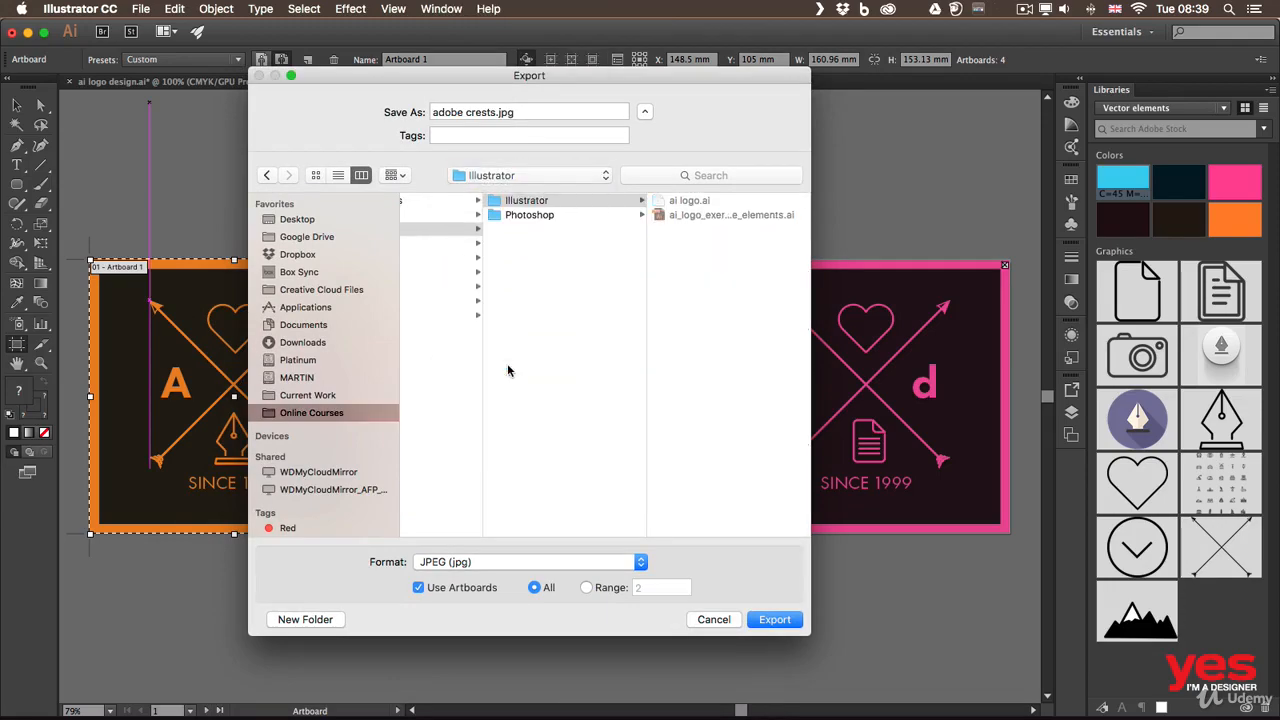
pyautogui.click(759, 621)
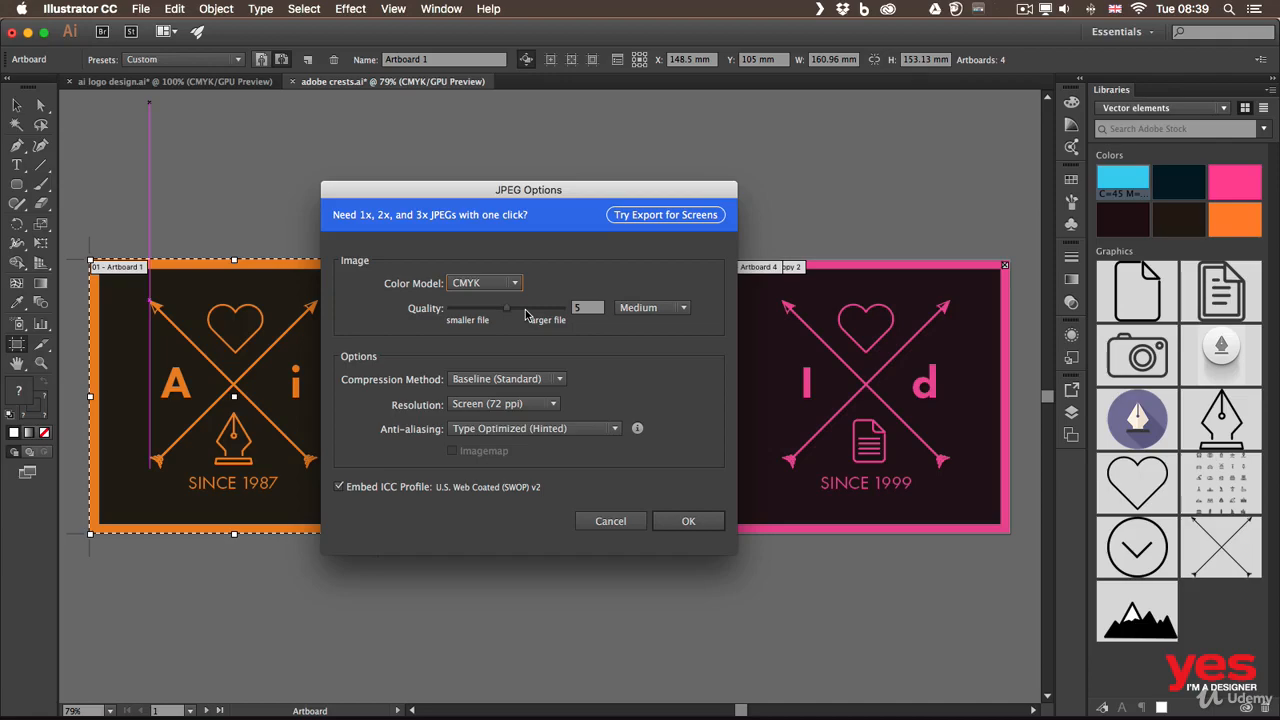
pyautogui.click(687, 519)
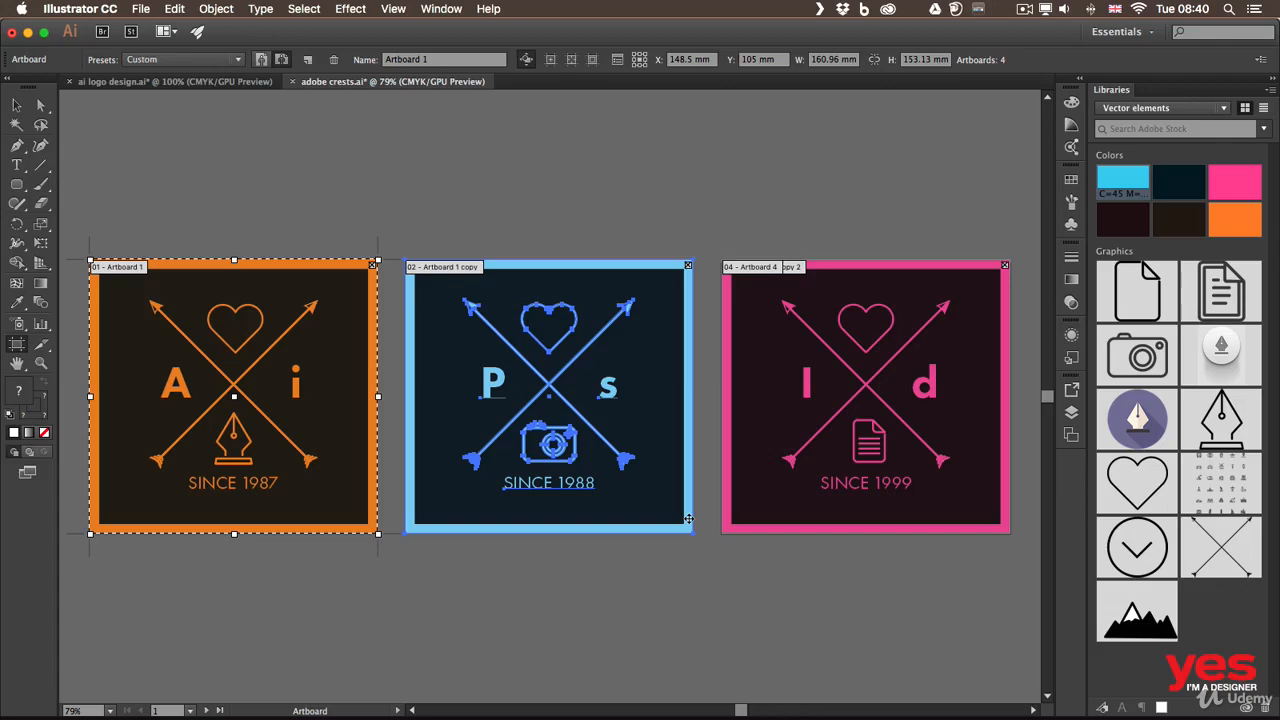
# Switch to Finder and preview the exported file adobe crests-01.jpg.
pyautogui.press('super+Tab')
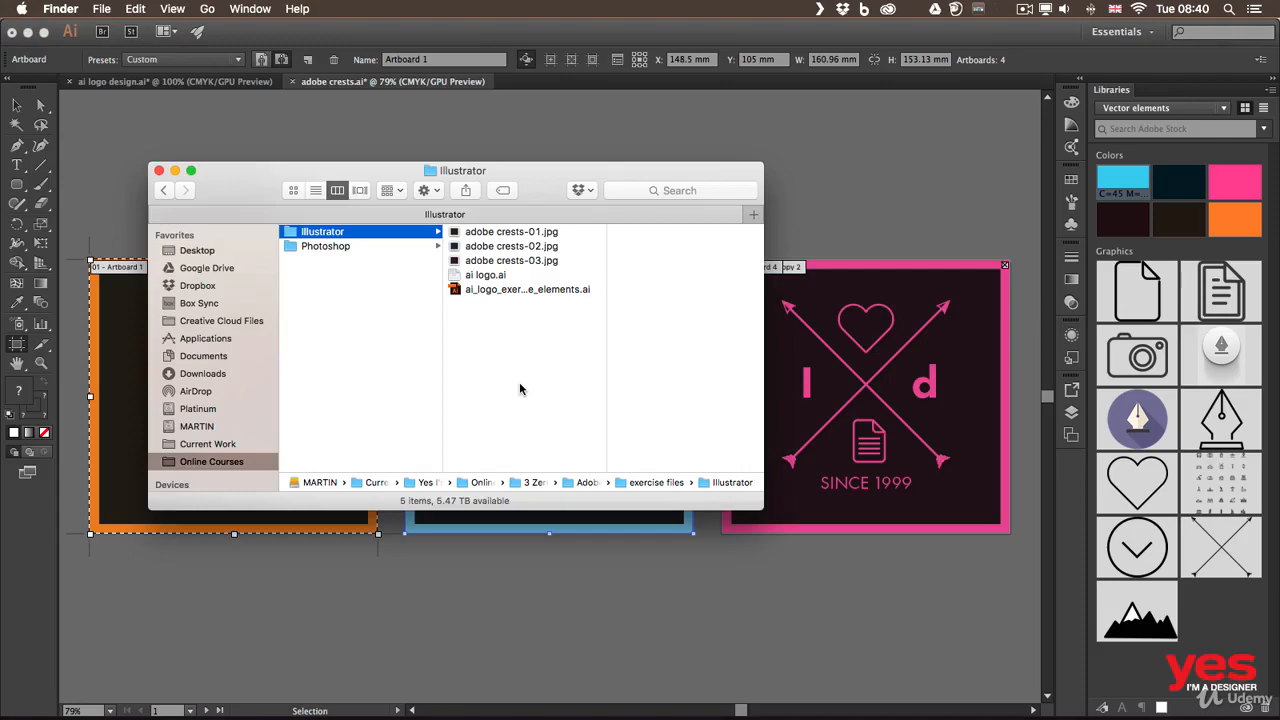
pyautogui.click(499, 234)
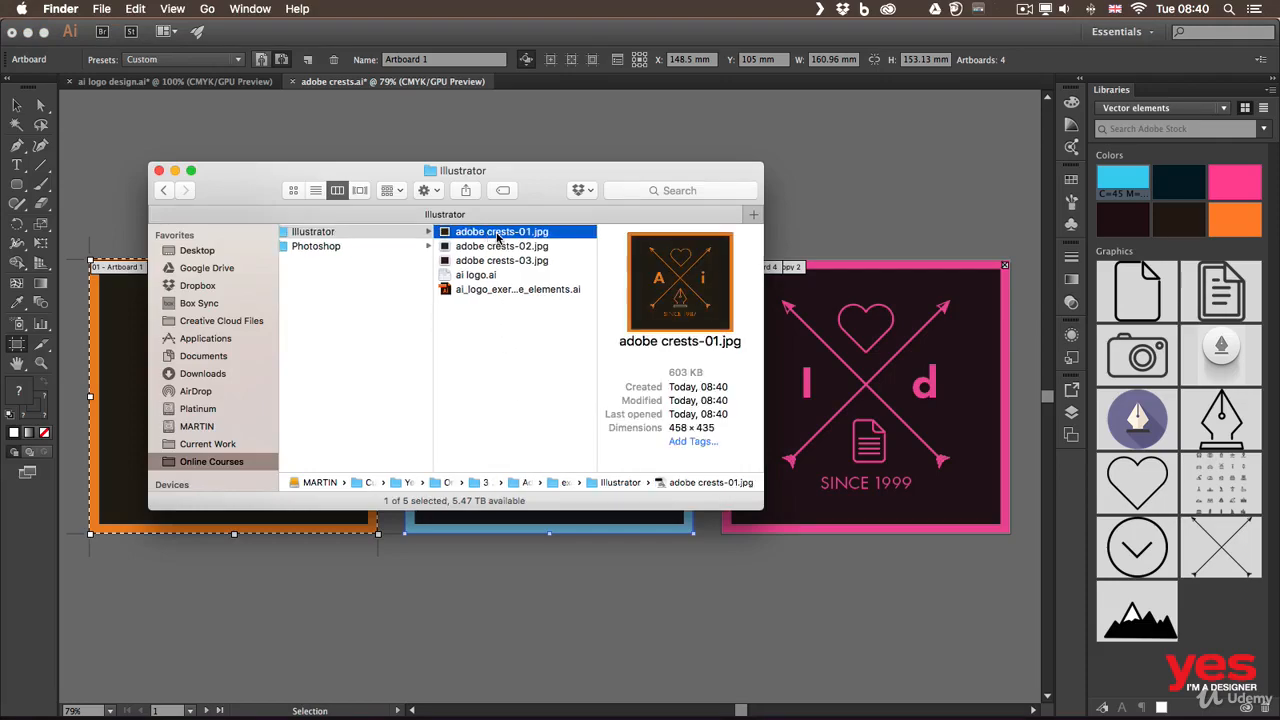
pyautogui.press('space')
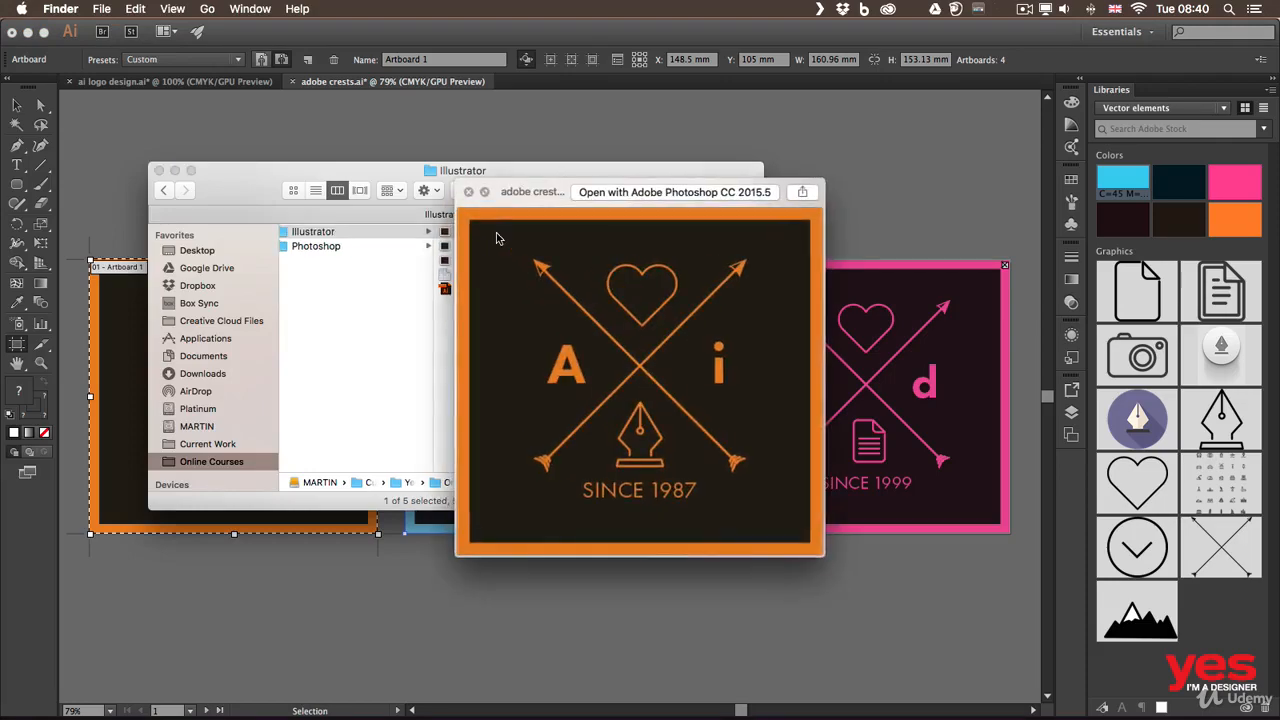
# Preview the exported files adobe crests-02.jpg and adobe crests-03.jpg, and close the preview.
pyautogui.press('Down')
pyautogui.press('Down')
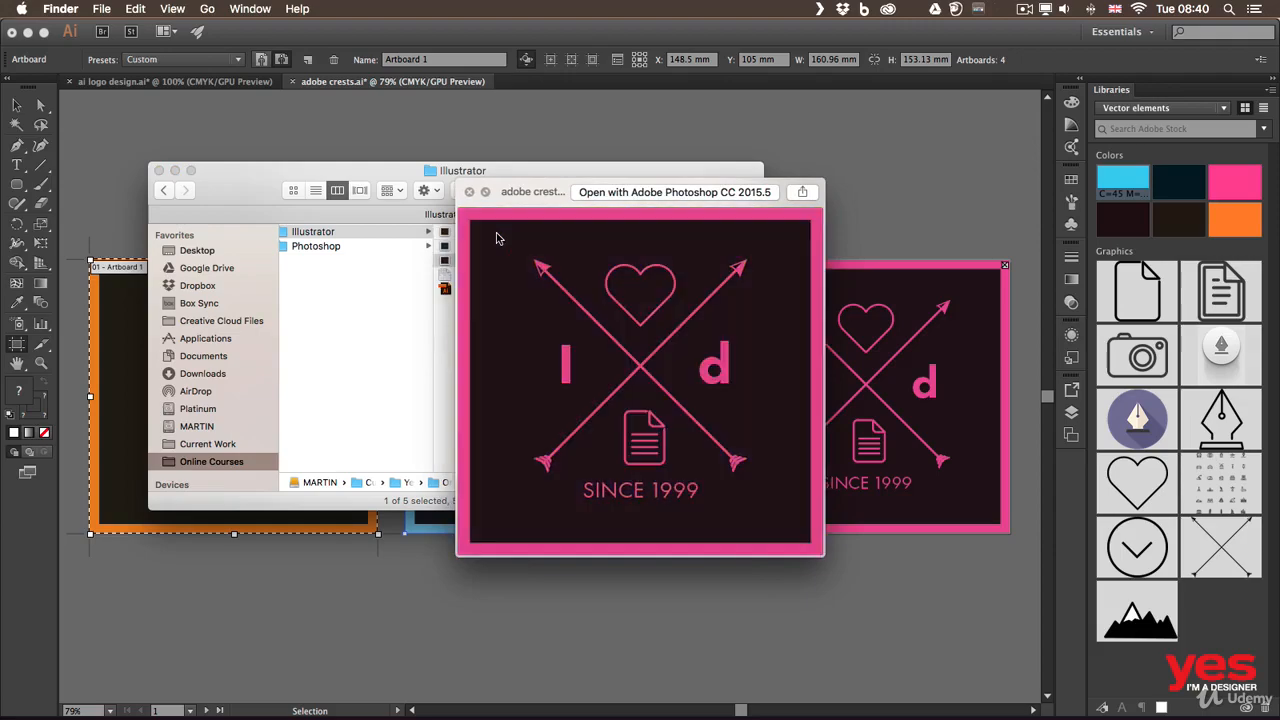
pyautogui.press('space')
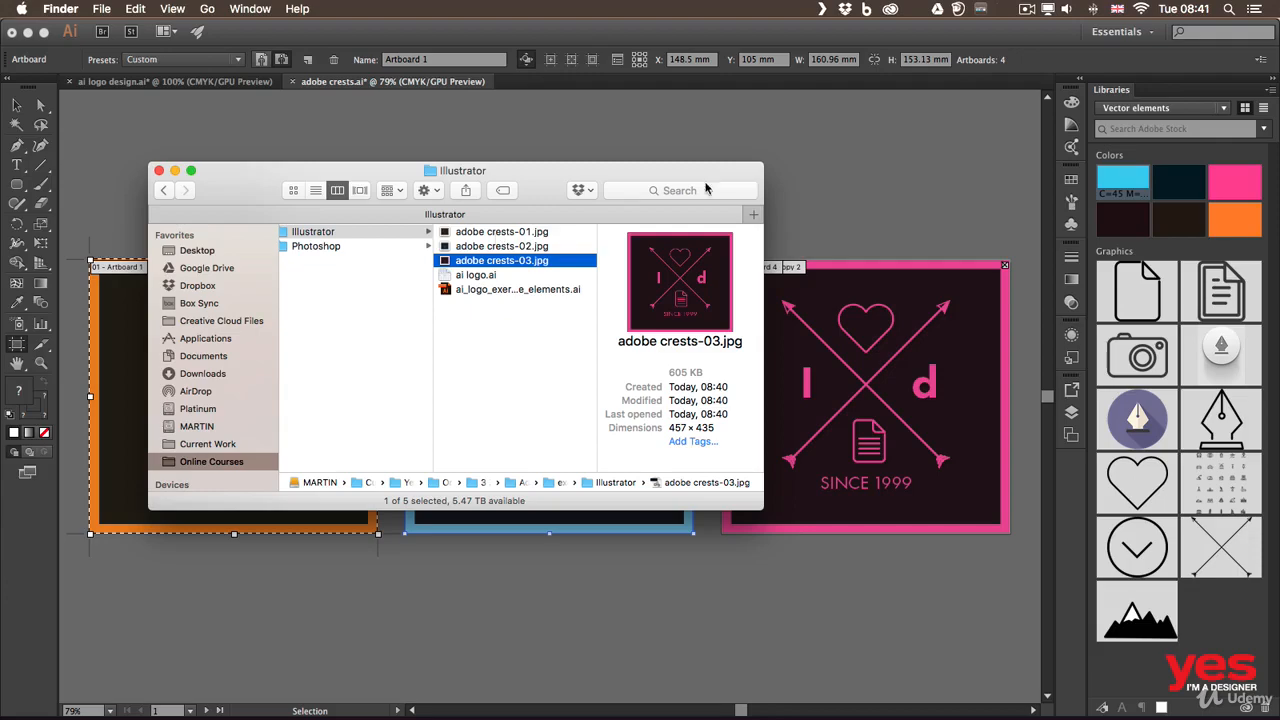
# Switch back to Illustrator and delete the redundant artboard that overlaps Artboard 4 on the pink Id crest.
pyautogui.click(801, 172)
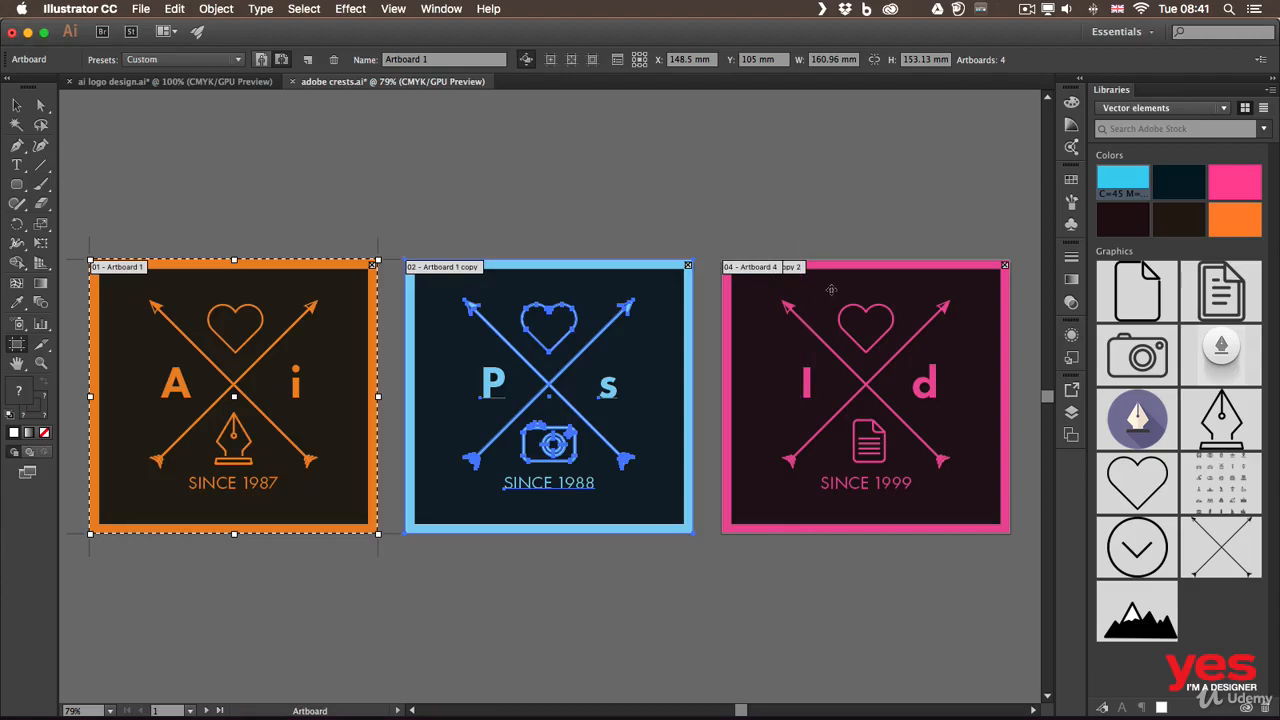
pyautogui.click(1005, 267)
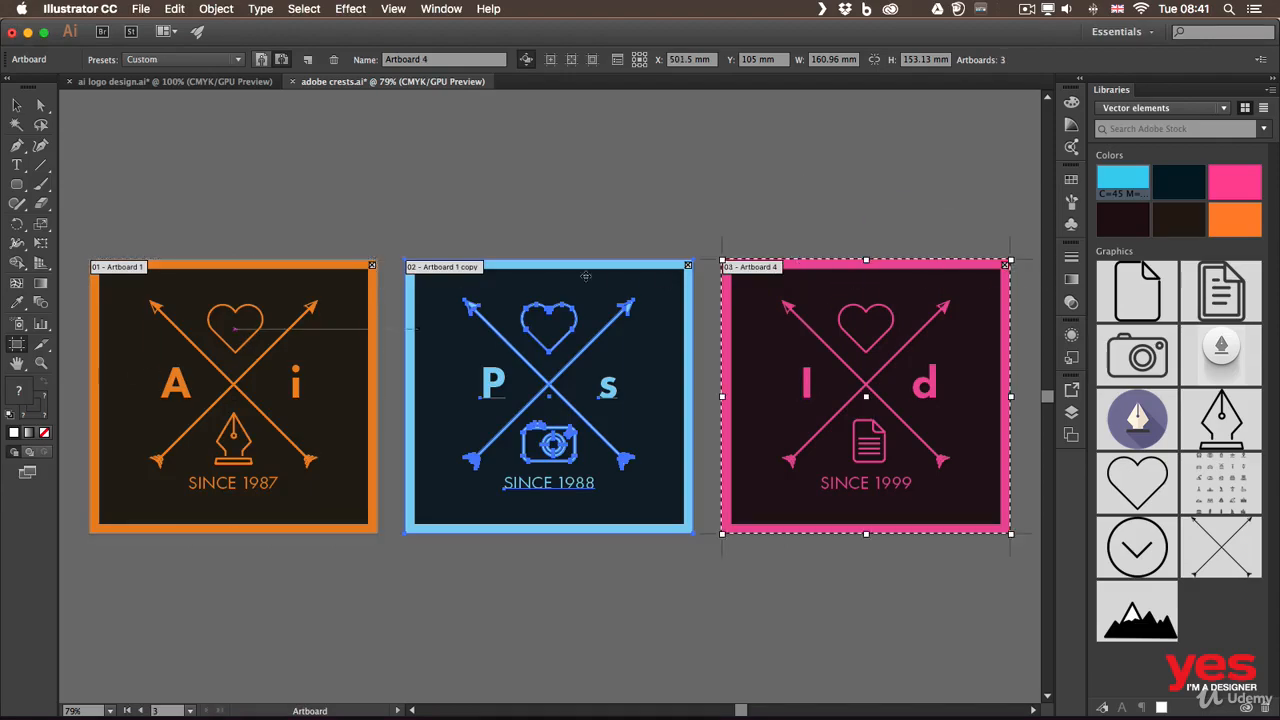
# Duplicate the pink Id artboard together with its artwork, placing the copy beside the original.
pyautogui.moveTo(752, 234); pyautogui.dragTo(460, 214)
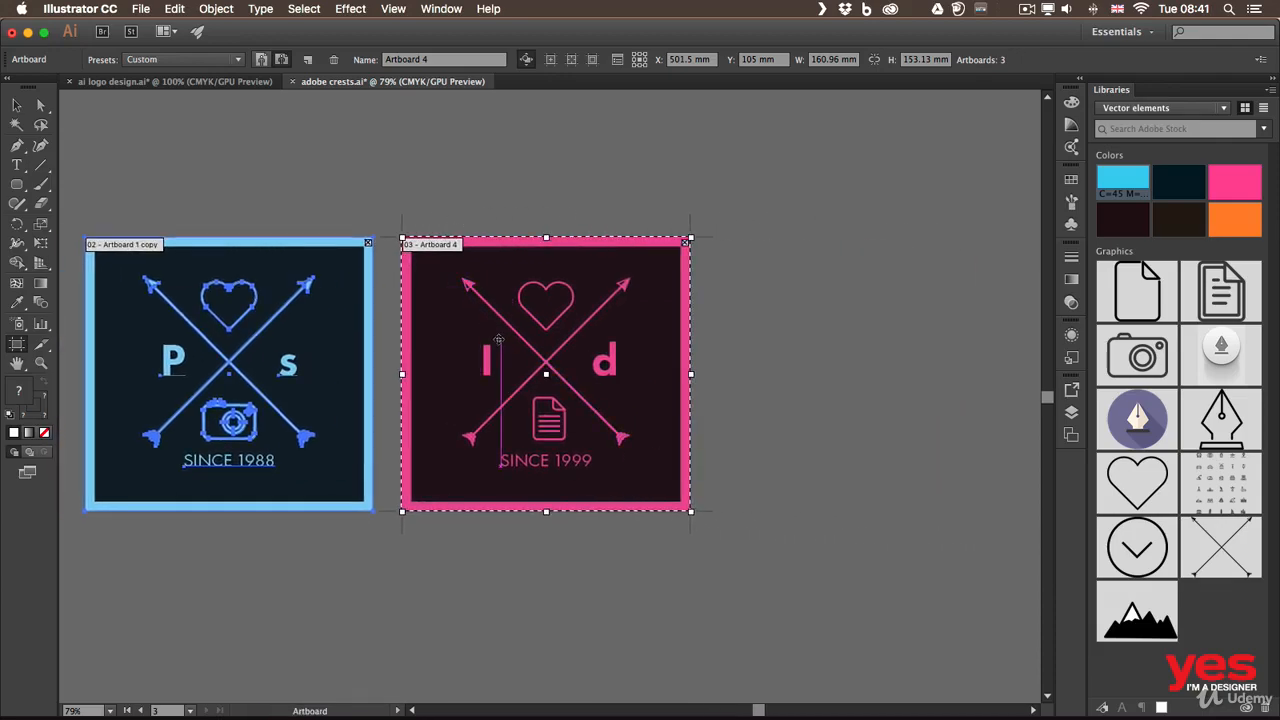
pyautogui.moveTo(489, 340); pyautogui.dragTo(755, 360)
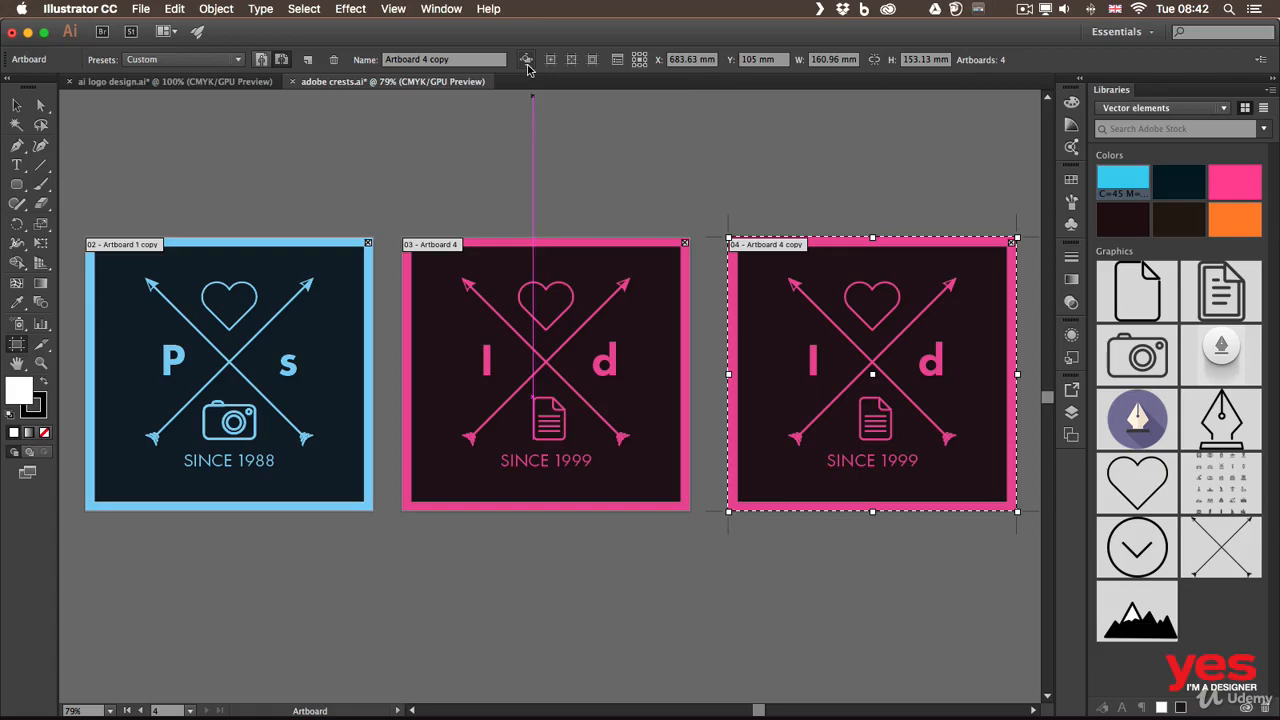
# Turn off Move/Copy Artwork with Artboard, move the copied artboard off its artwork and back again, and re-enable the option.
pyautogui.click(527, 62)
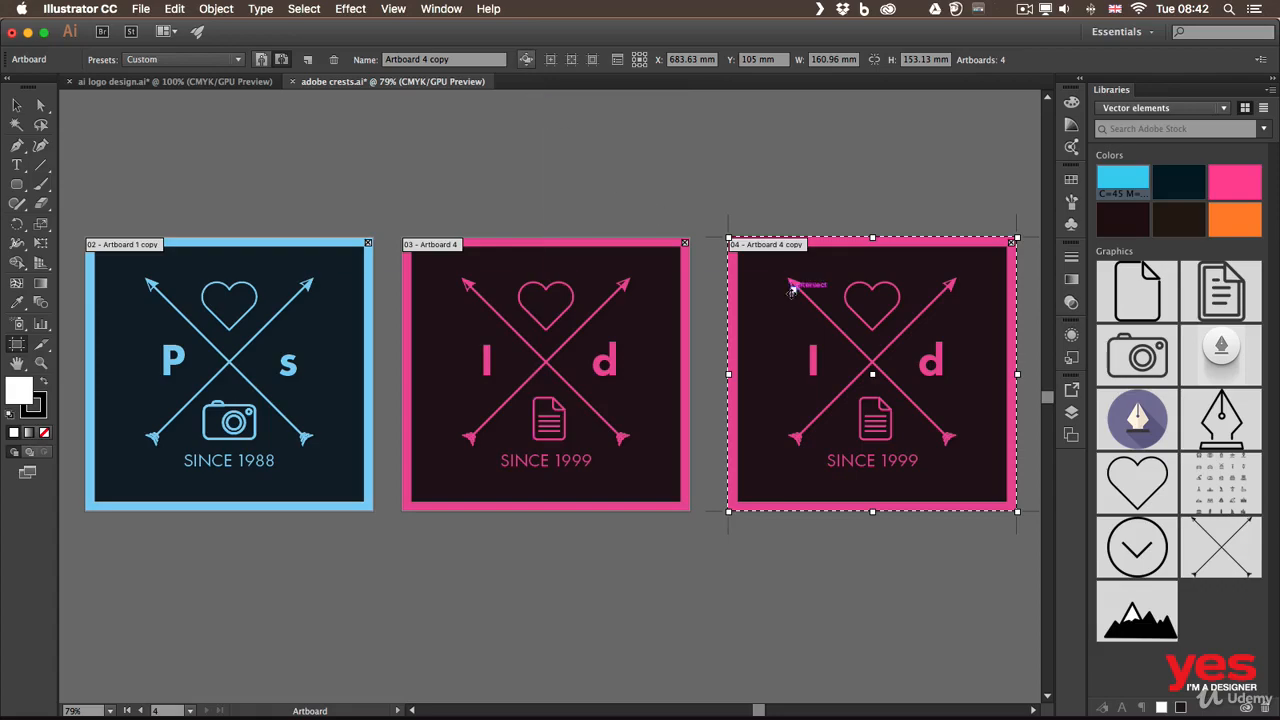
pyautogui.moveTo(819, 310); pyautogui.dragTo(822, 214)
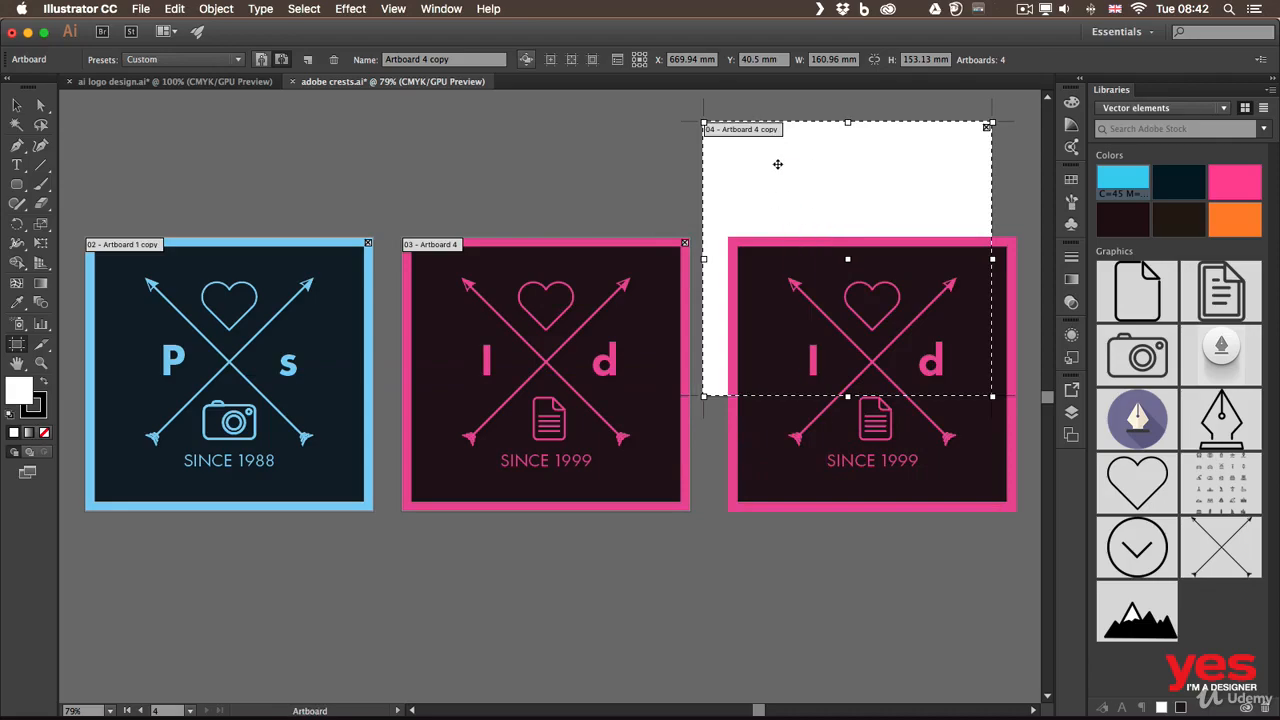
pyautogui.moveTo(786, 163); pyautogui.dragTo(813, 273)
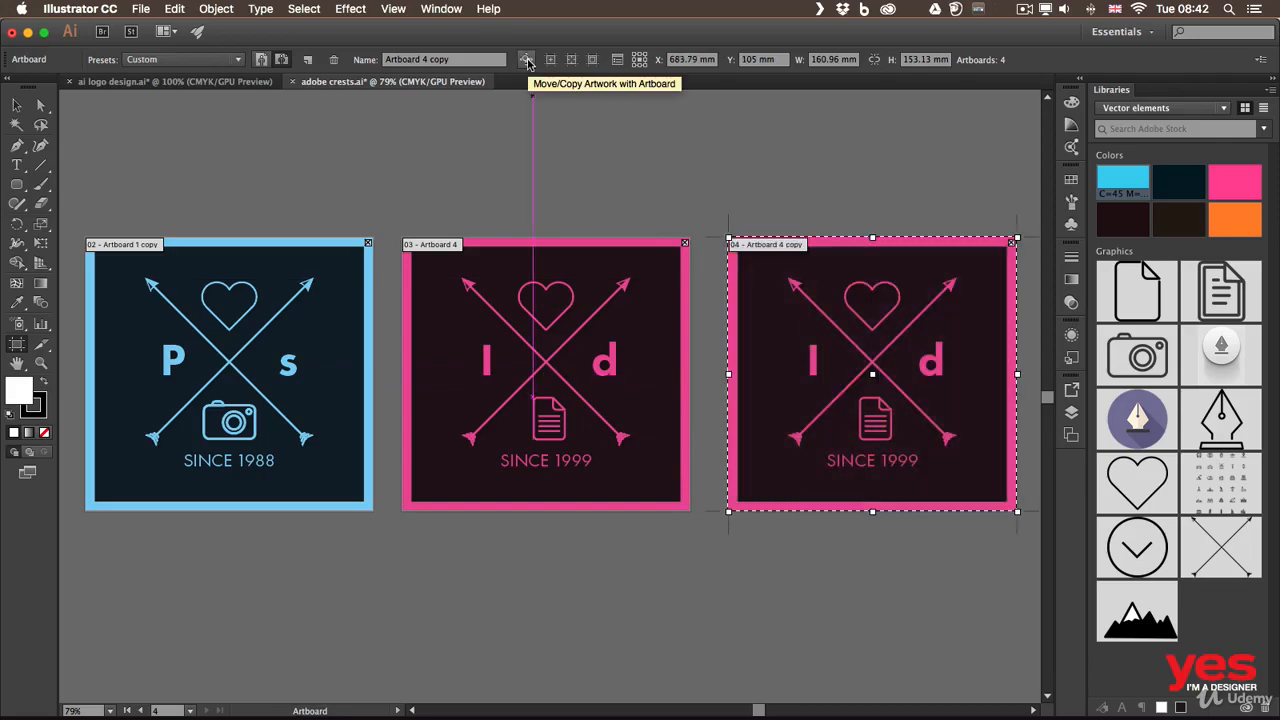
pyautogui.click(526, 60)
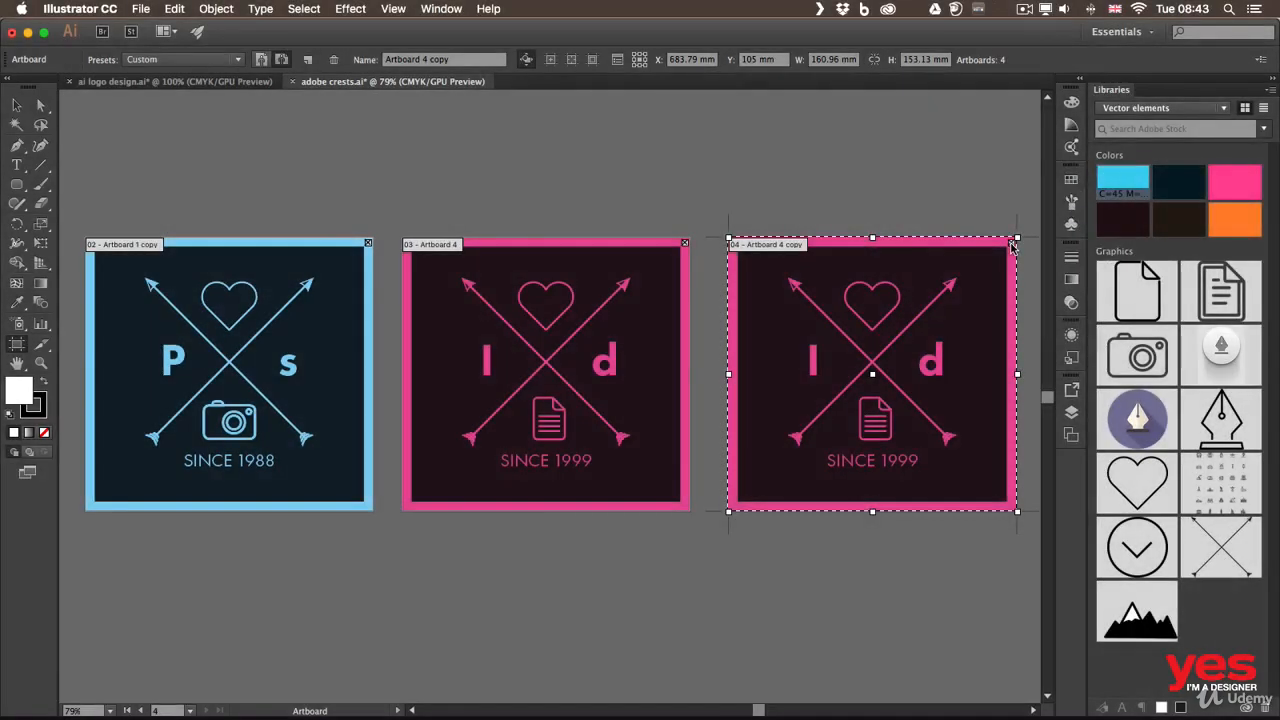
# Delete the Artboard 4 copy artboard and the duplicate Id crest artwork it leaves on the canvas.
pyautogui.click(1012, 244)
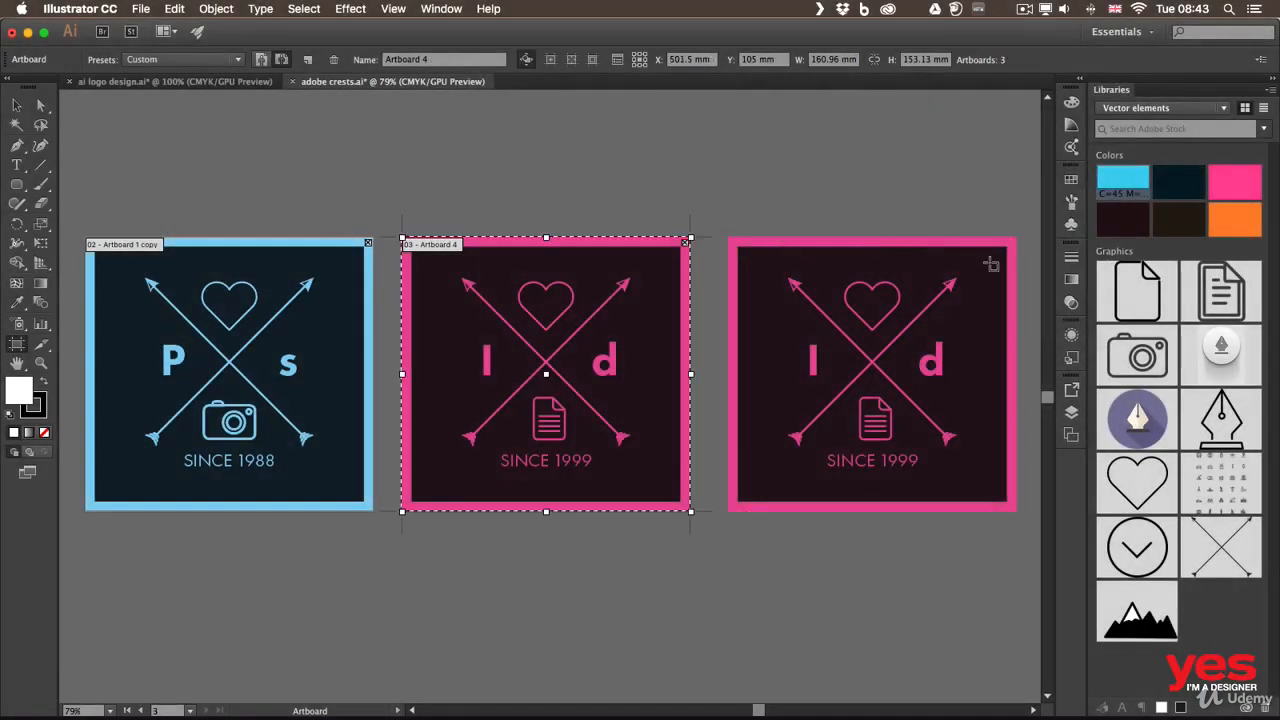
pyautogui.press('v')
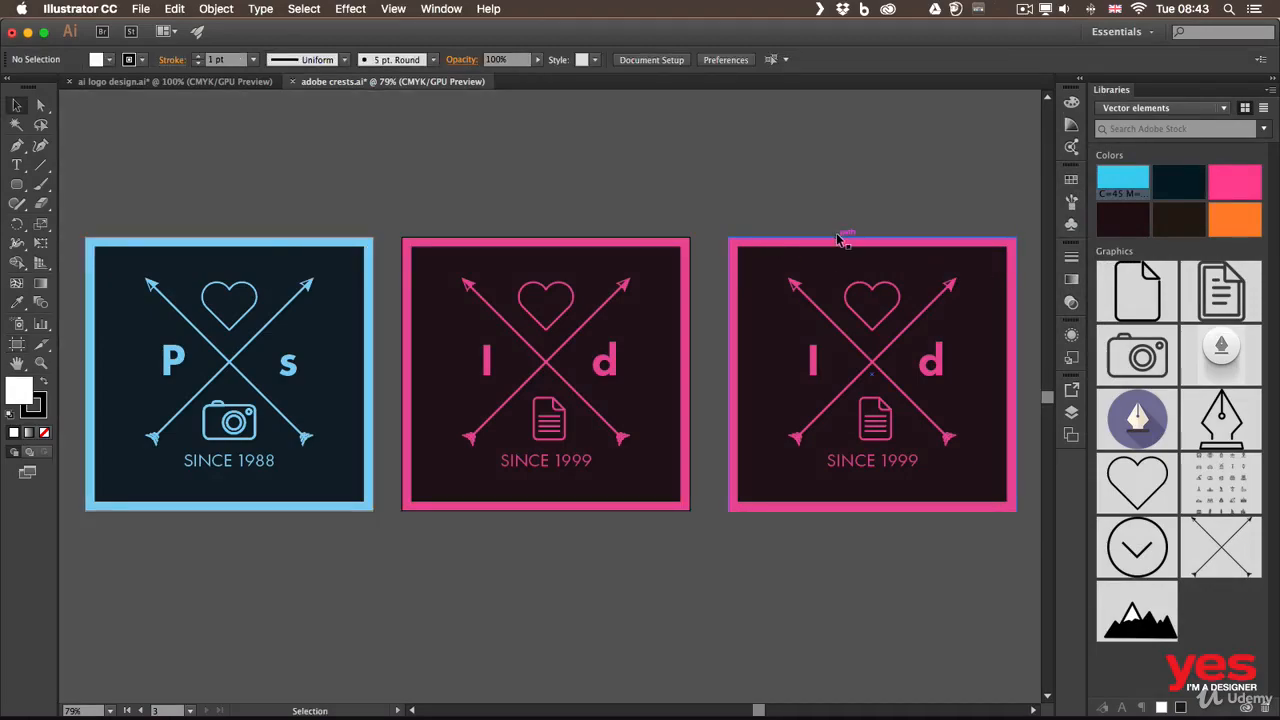
pyautogui.moveTo(718, 198); pyautogui.dragTo(1036, 557)
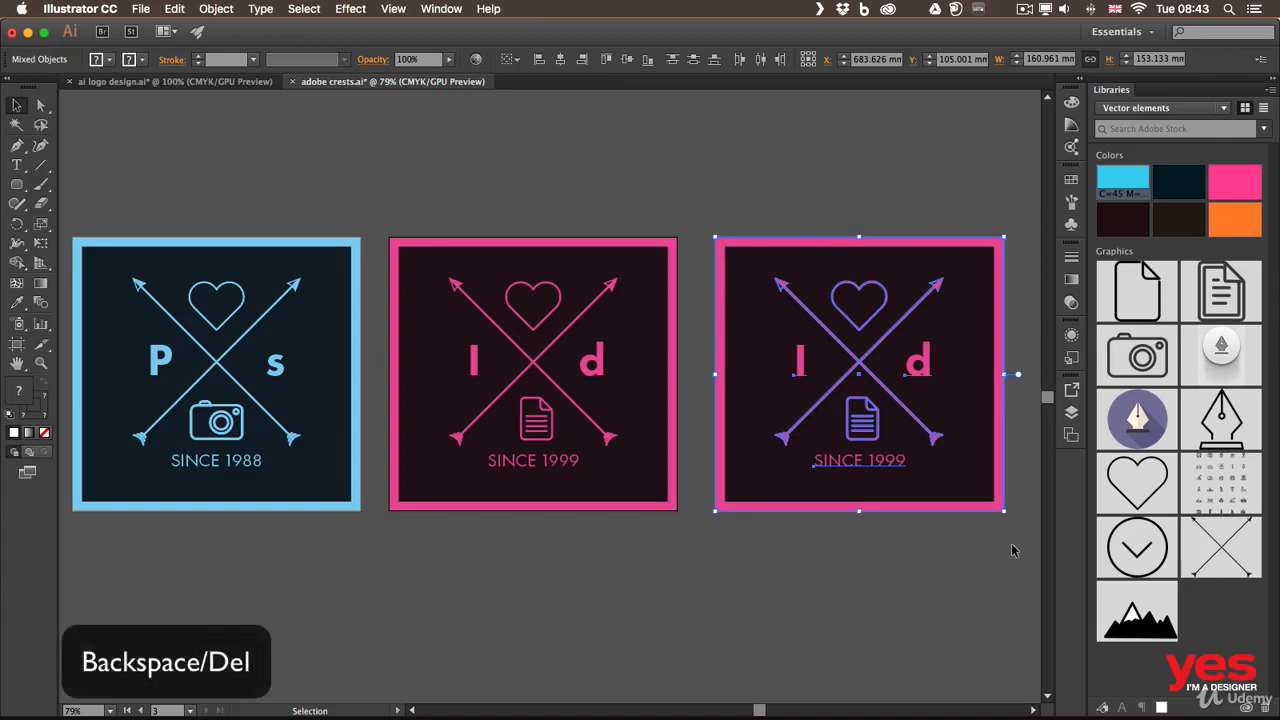
pyautogui.press('BackSpace')
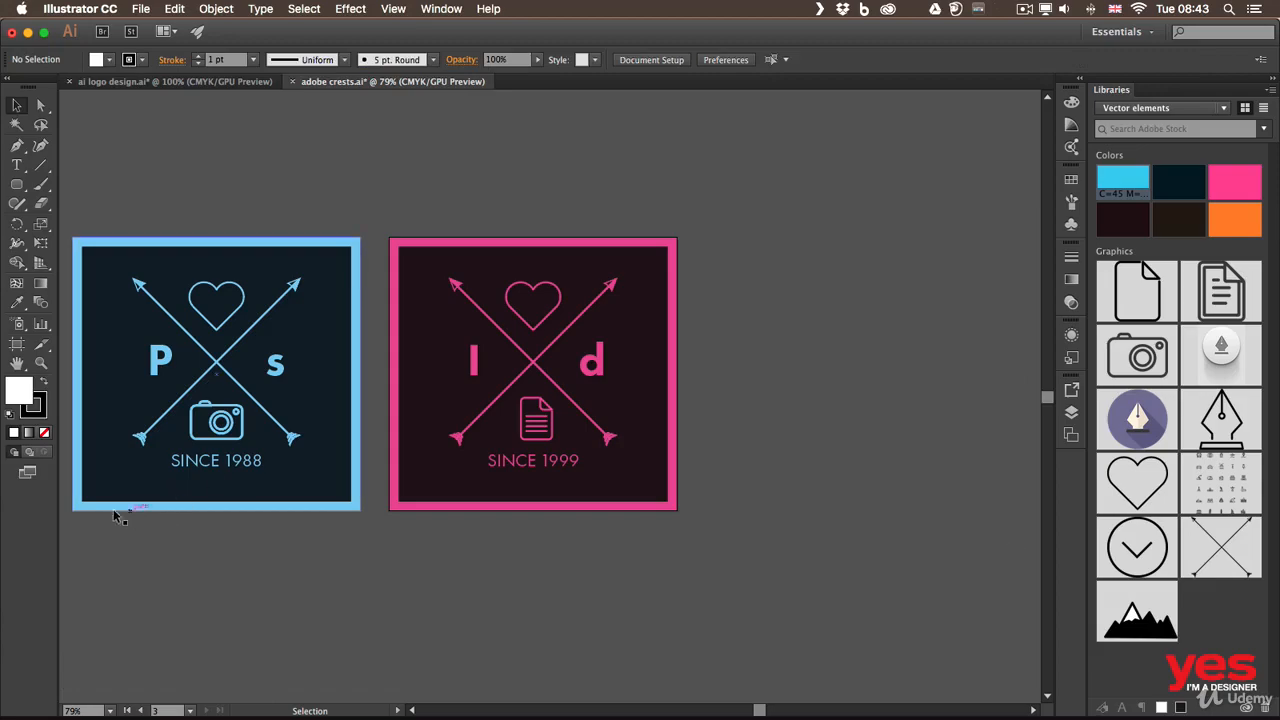
# Swap the blue Ps and pink Id artboards with their artwork, placing the Id crest in the middle and the Ps crest last.
pyautogui.press('space')
pyautogui.moveTo(105, 526); pyautogui.dragTo(416, 484)
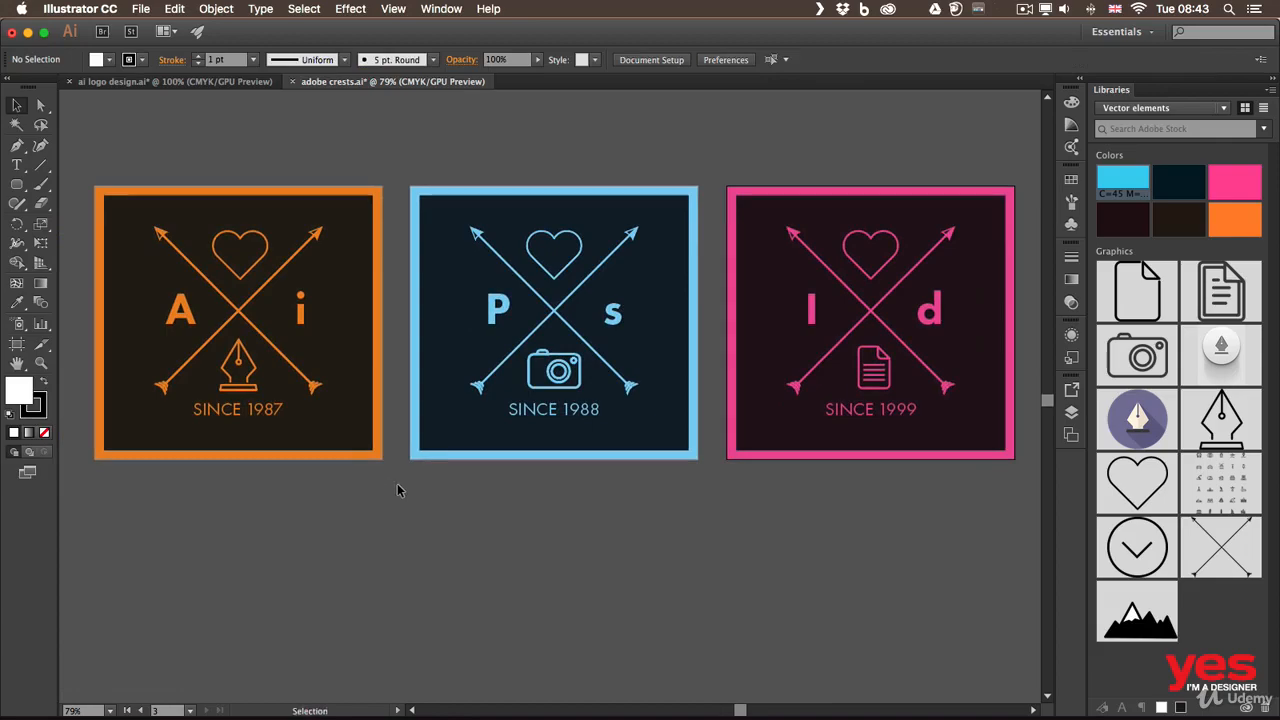
pyautogui.click(17, 343)
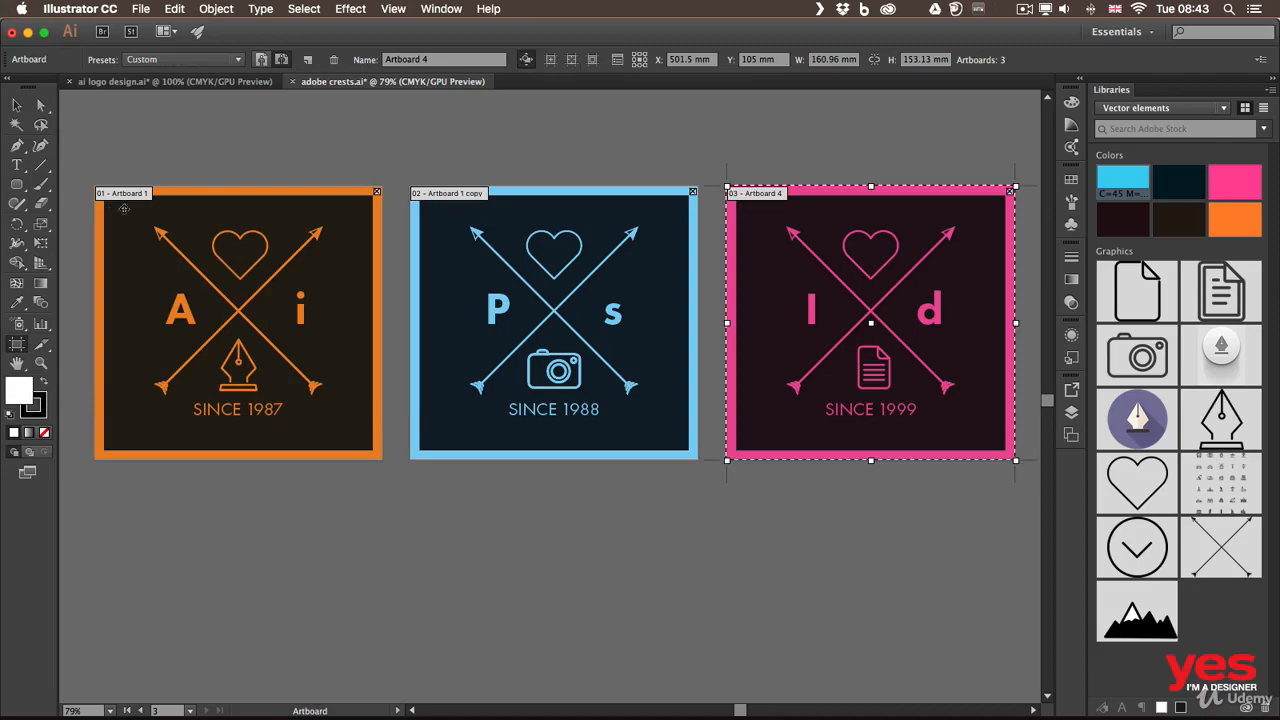
pyautogui.click(524, 260)
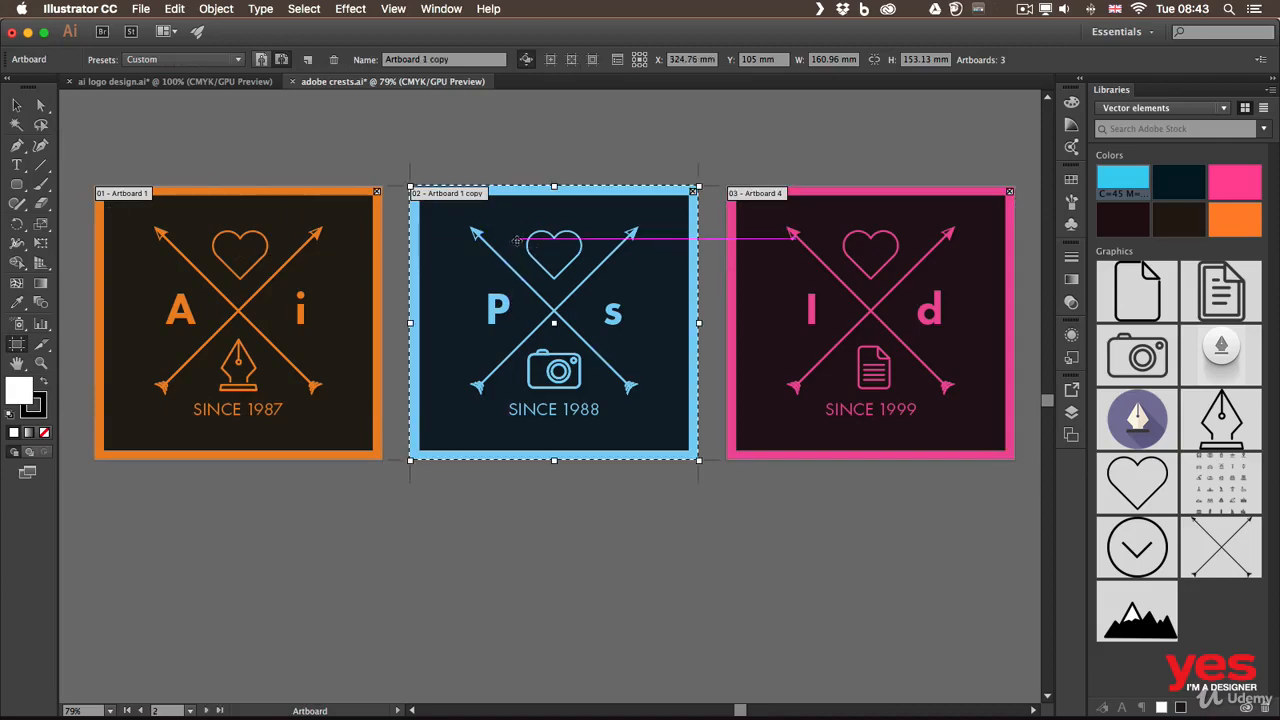
pyautogui.moveTo(533, 244); pyautogui.dragTo(861, 549)
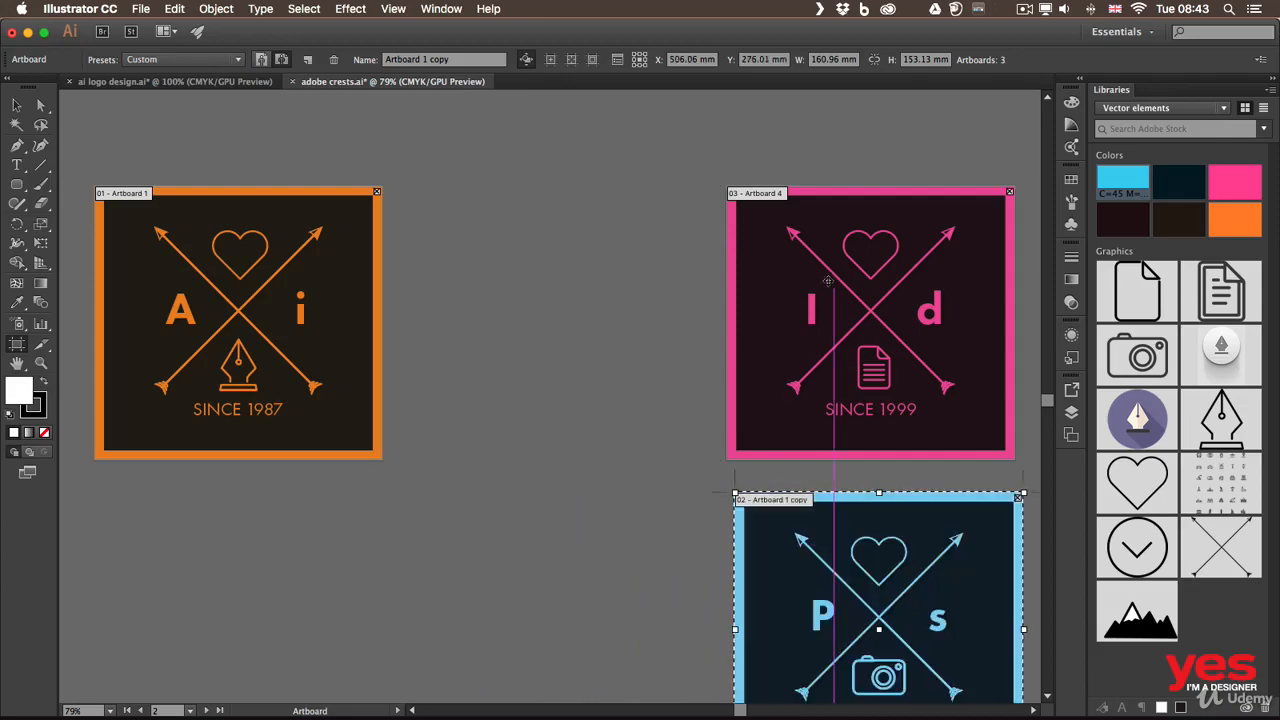
pyautogui.moveTo(816, 282); pyautogui.dragTo(508, 281)
pyautogui.moveTo(802, 570); pyautogui.dragTo(787, 280)
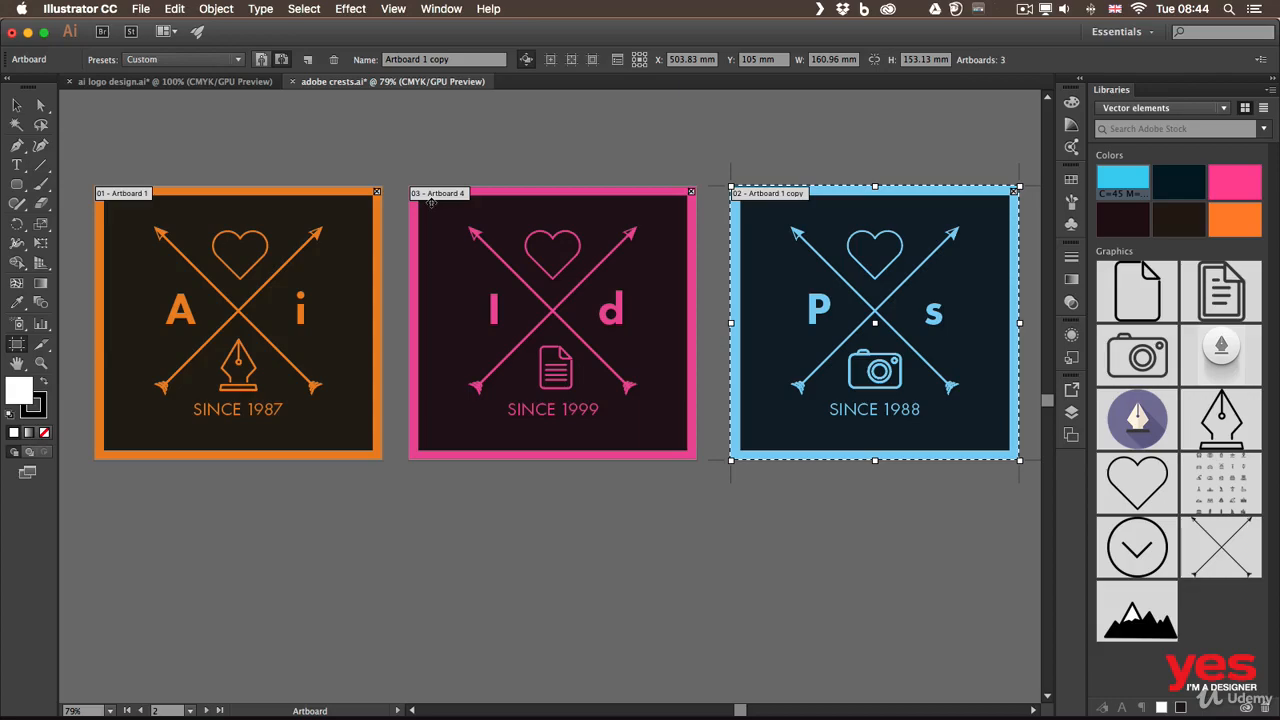
# Rename the blue Ps crest's artboard as Photoshop.
pyautogui.click(460, 58)
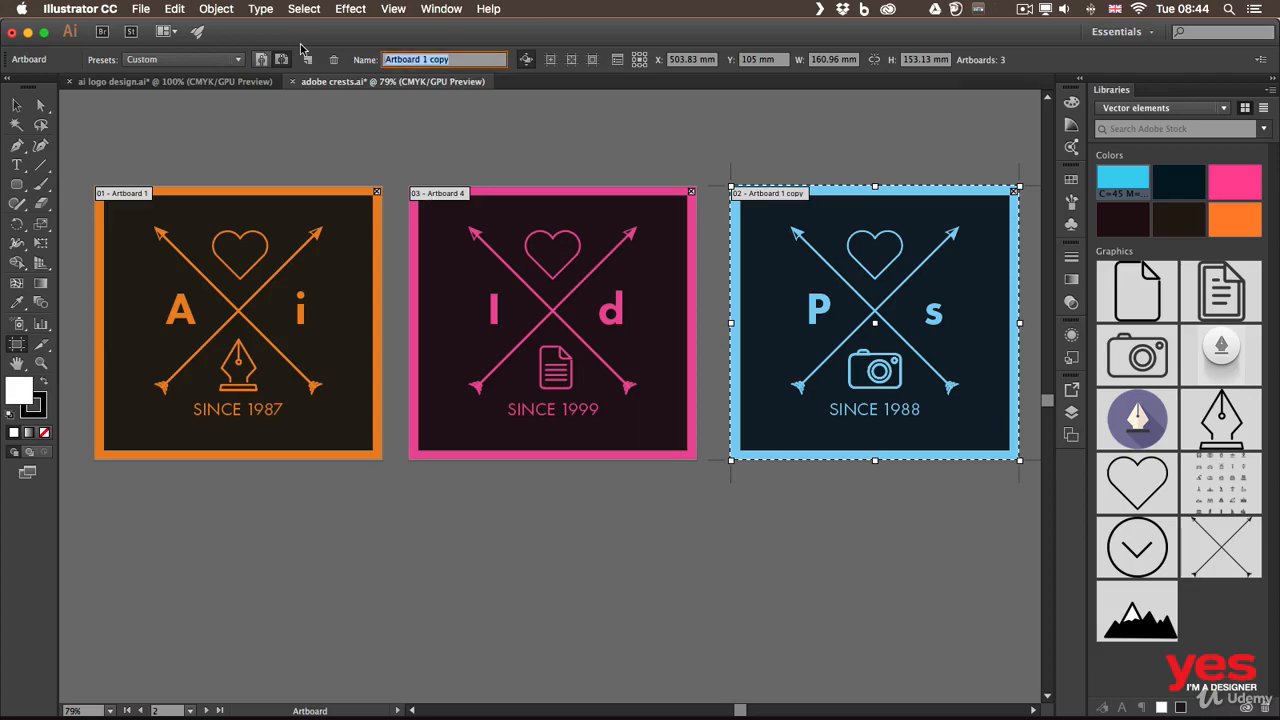
pyautogui.write('Photoshop')
pyautogui.press('Return')
# Rename the pink Id crest's artboard as InDesign.
pyautogui.click(436, 228)
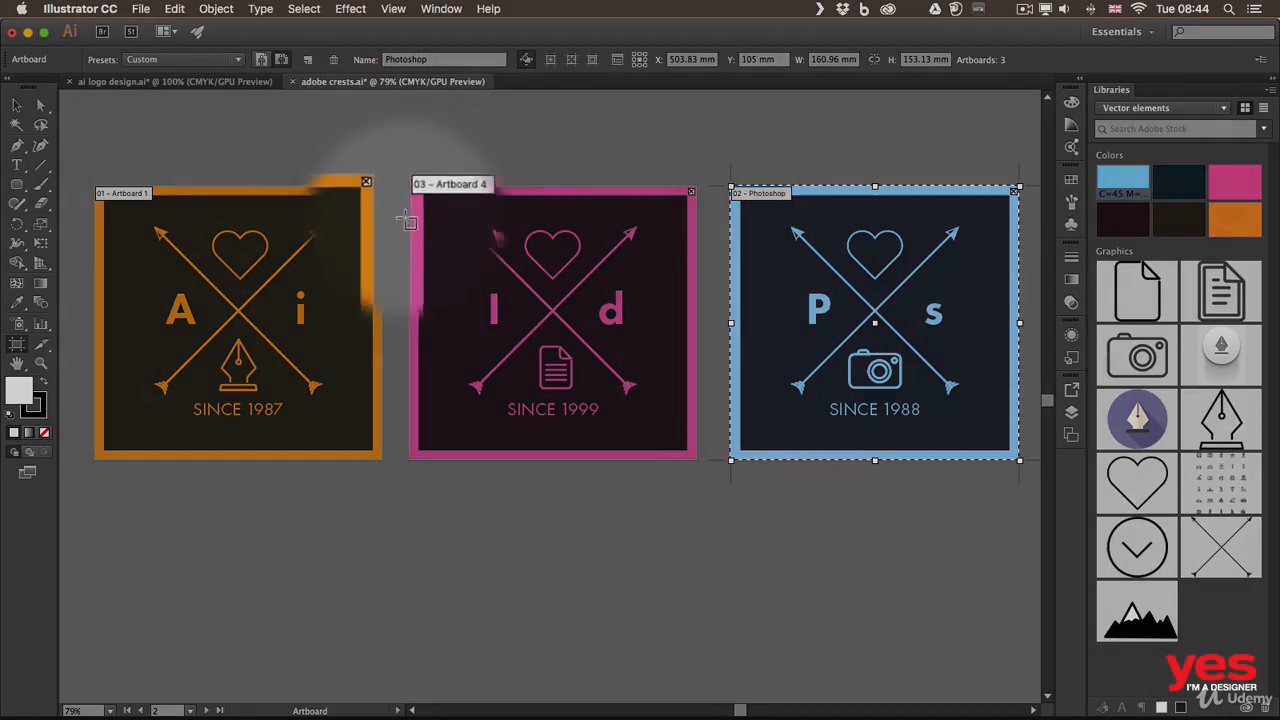
pyautogui.press('Return')
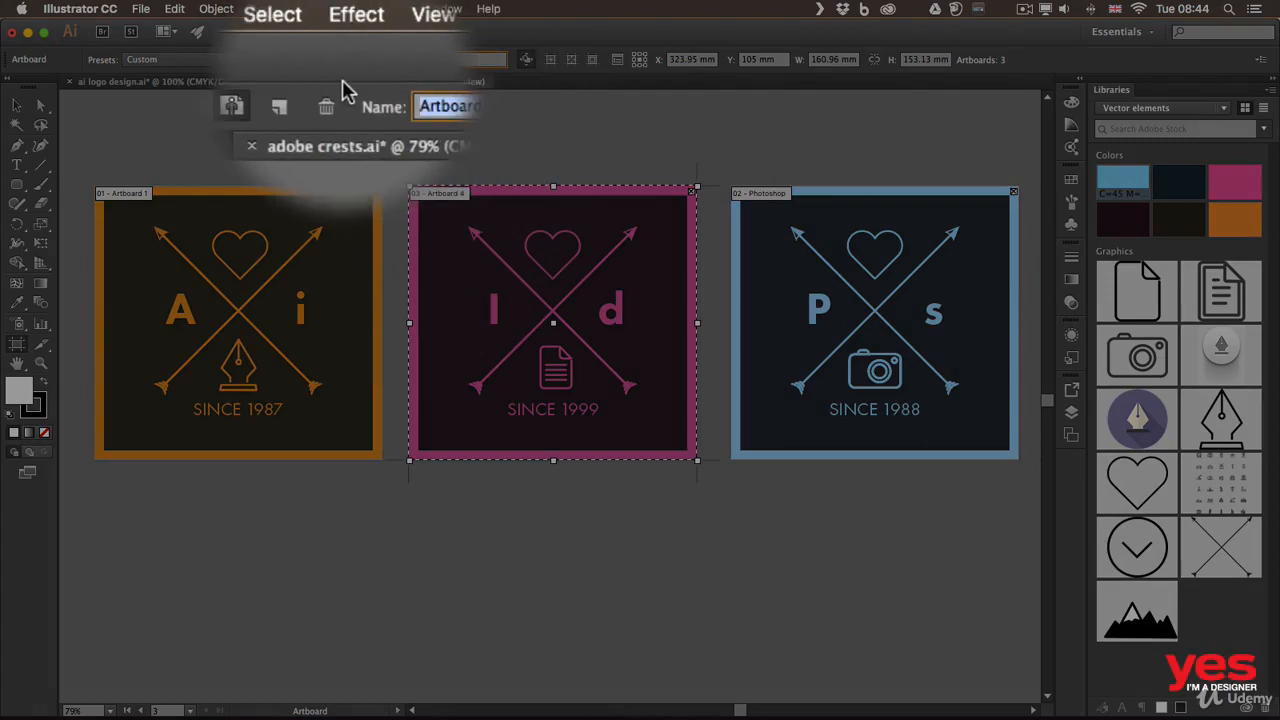
pyautogui.write('InDesign')
pyautogui.press('Return')
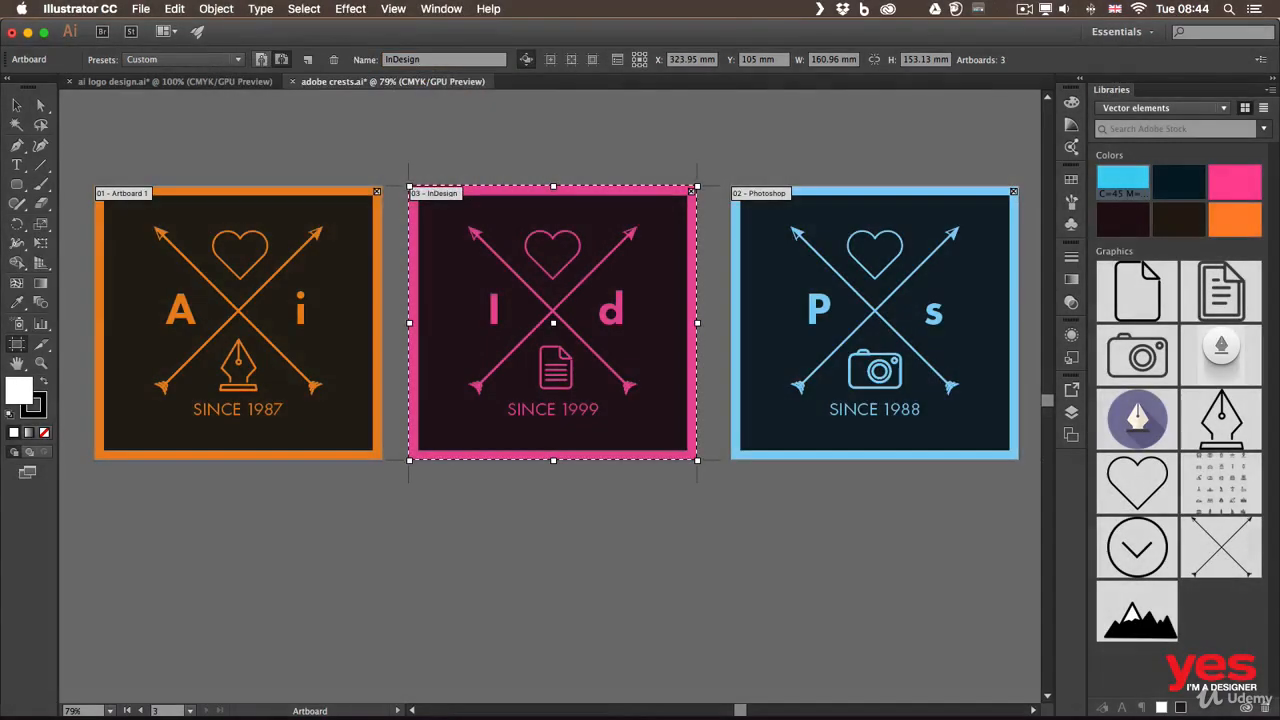
# Rename the orange Ai crest's artboard as Illustrator.
pyautogui.click(280, 205)
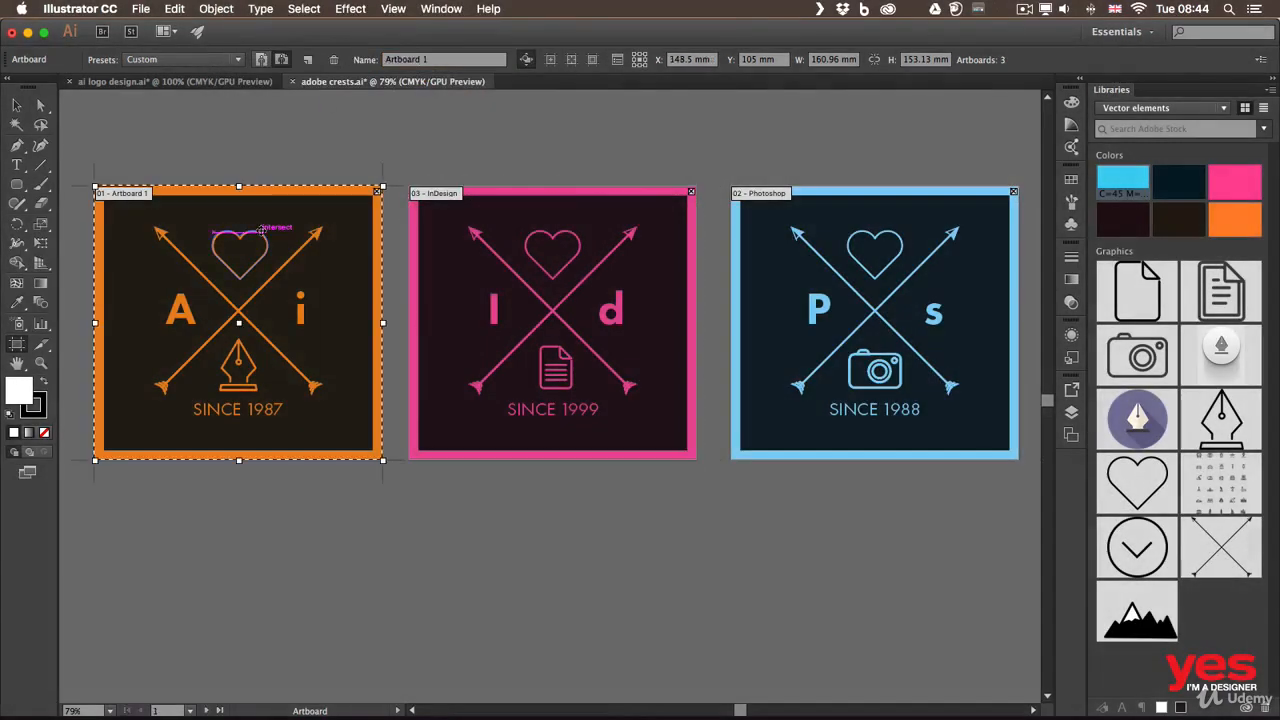
pyautogui.click(446, 58)
pyautogui.moveTo(446, 58); pyautogui.dragTo(320, 53)
pyautogui.write('Illustrat')
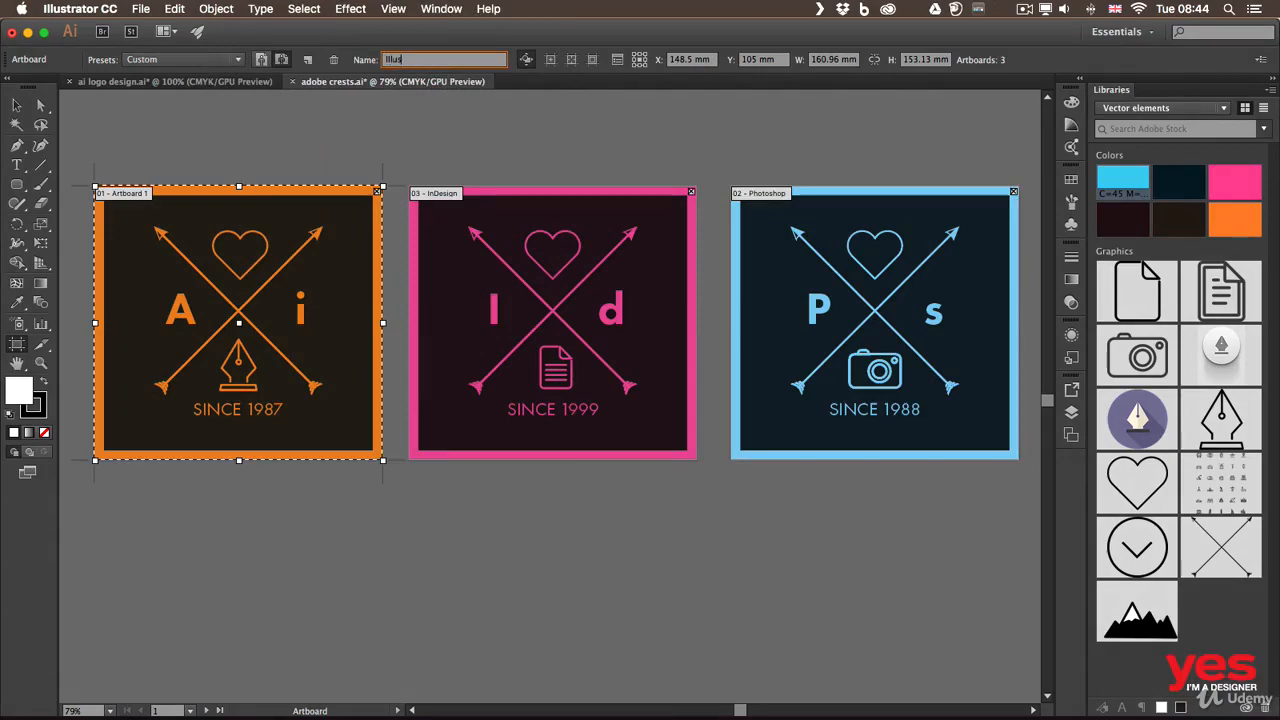
pyautogui.write('or')
pyautogui.press('Return')
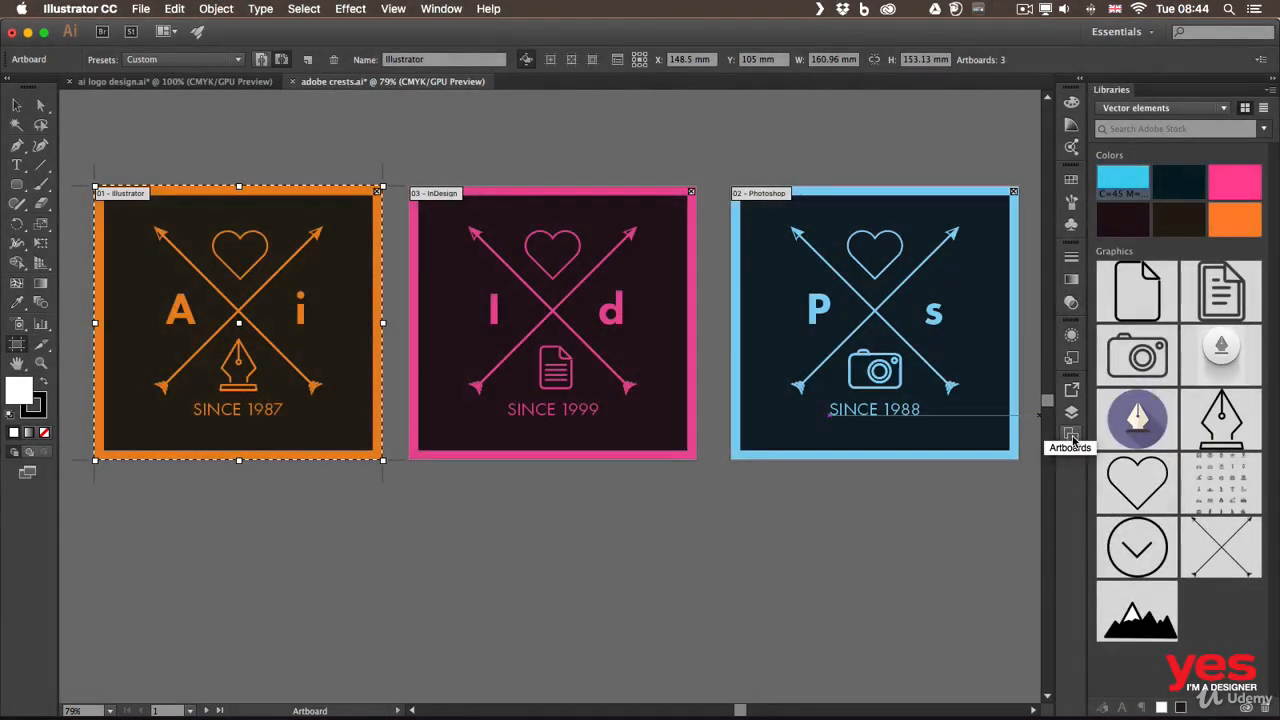
# Reorder the artboard list so that InDesign comes second, ahead of Photoshop.
pyautogui.click(1071, 437)
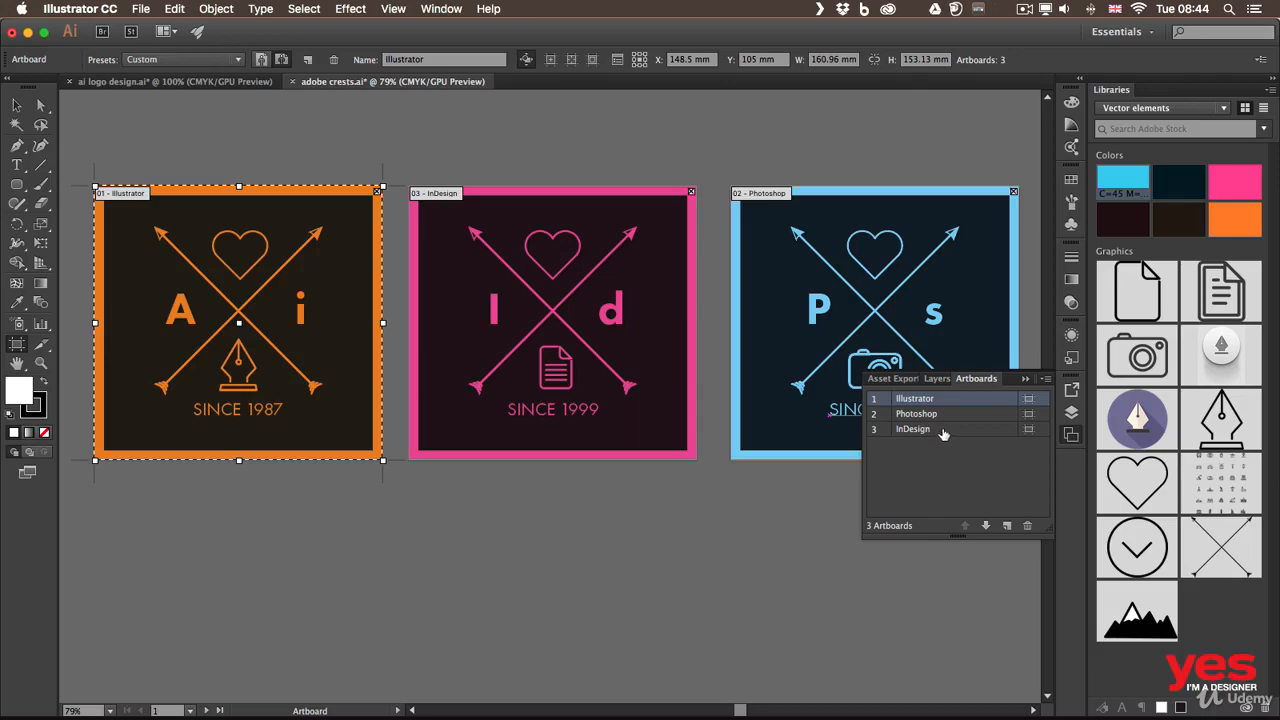
pyautogui.moveTo(943, 433); pyautogui.dragTo(947, 407)
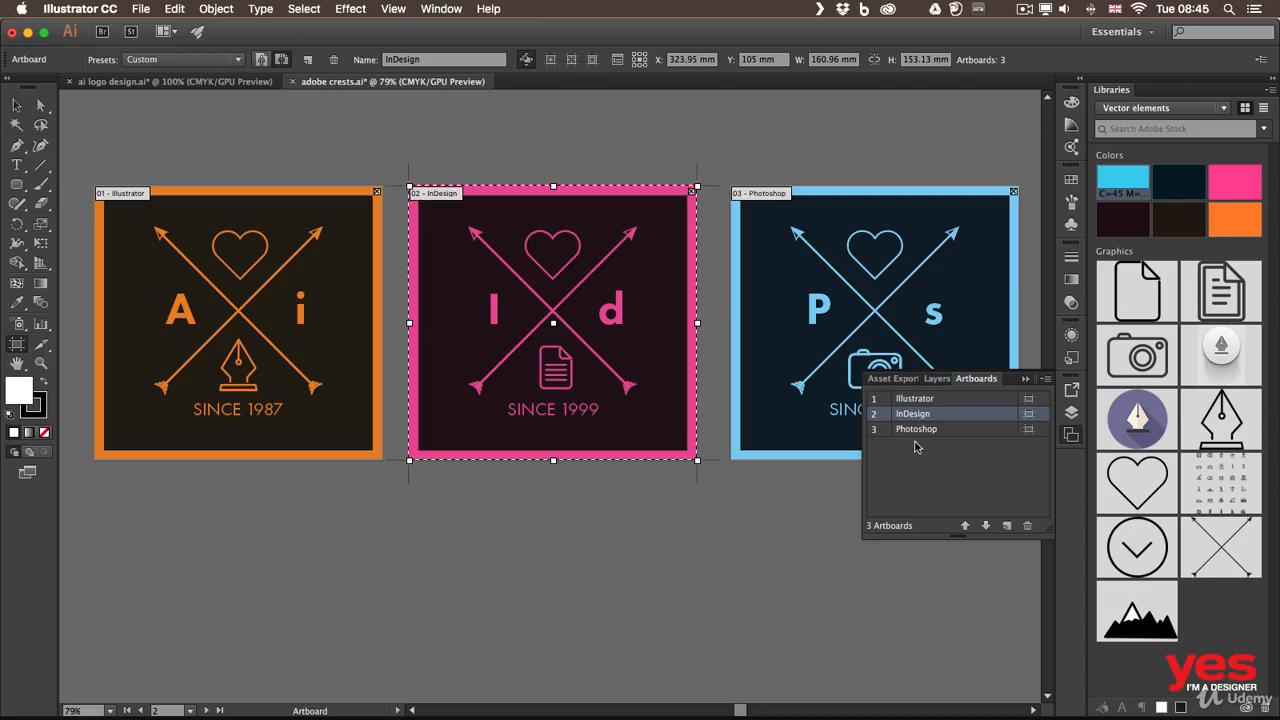
# Zoom to the InDesign, Illustrator and Photoshop artboards one after another from the artboard list.
pyautogui.doubleClick(935, 418)
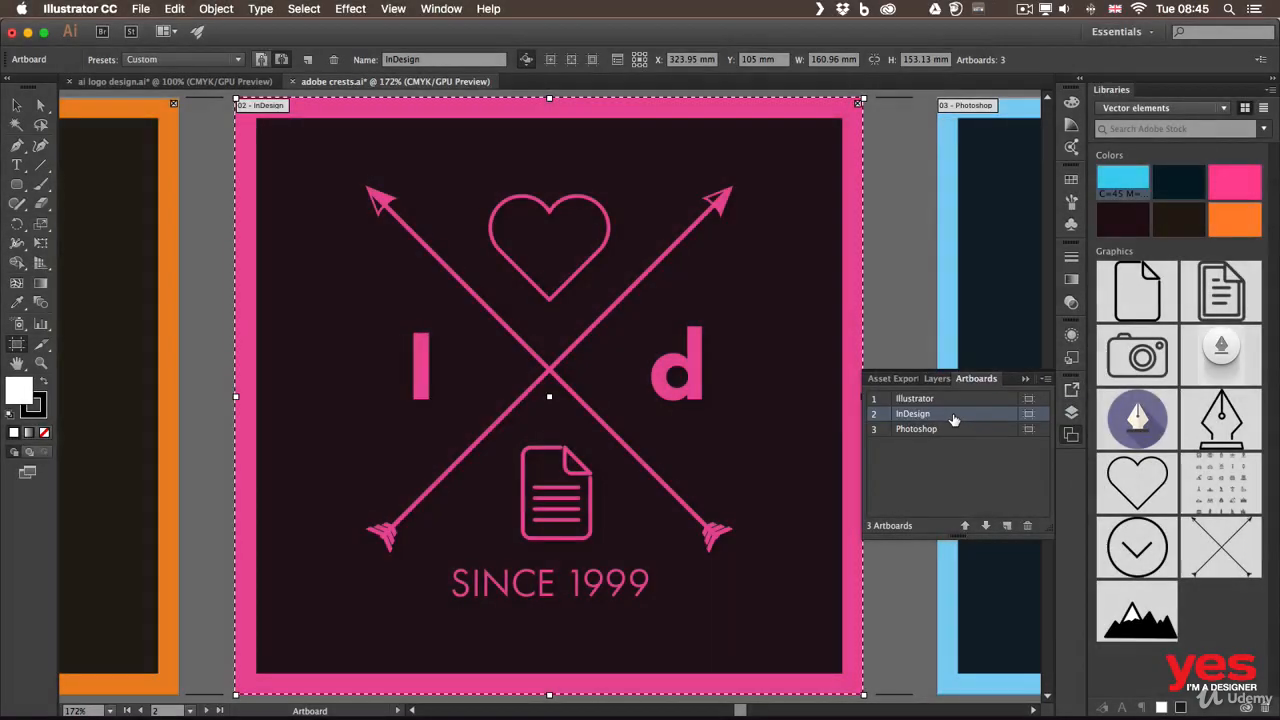
pyautogui.doubleClick(943, 400)
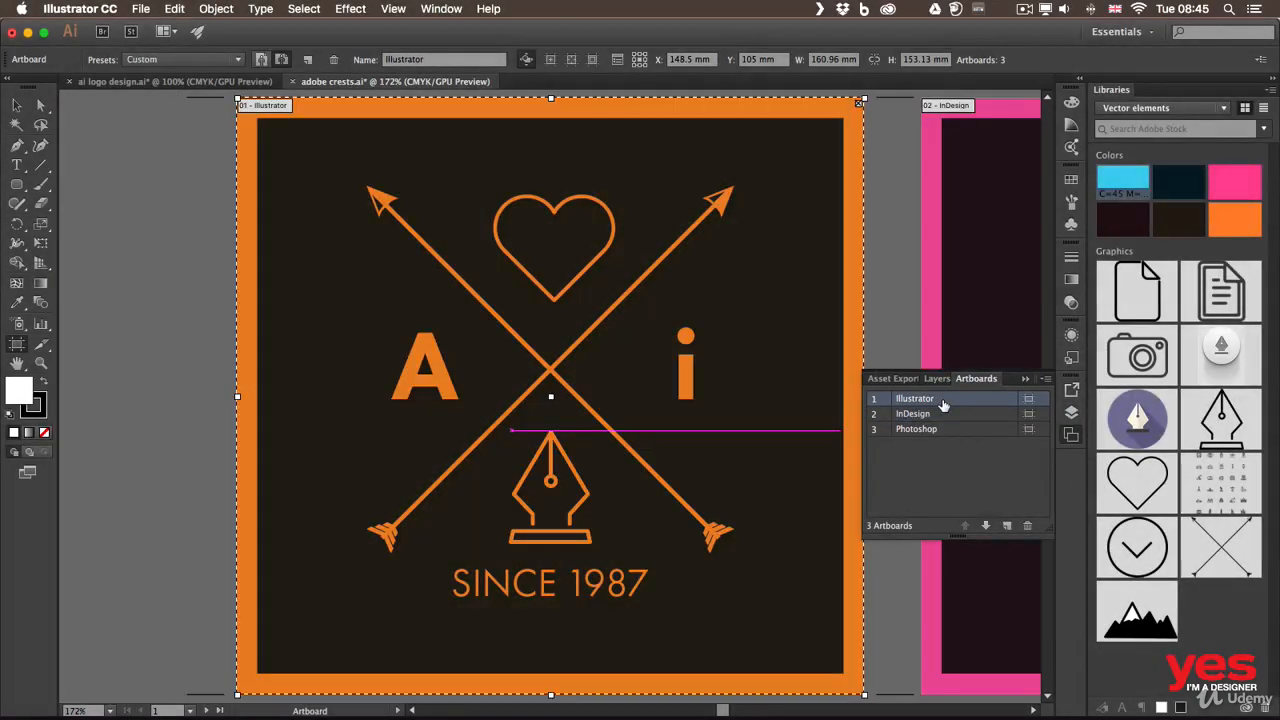
pyautogui.doubleClick(950, 430)
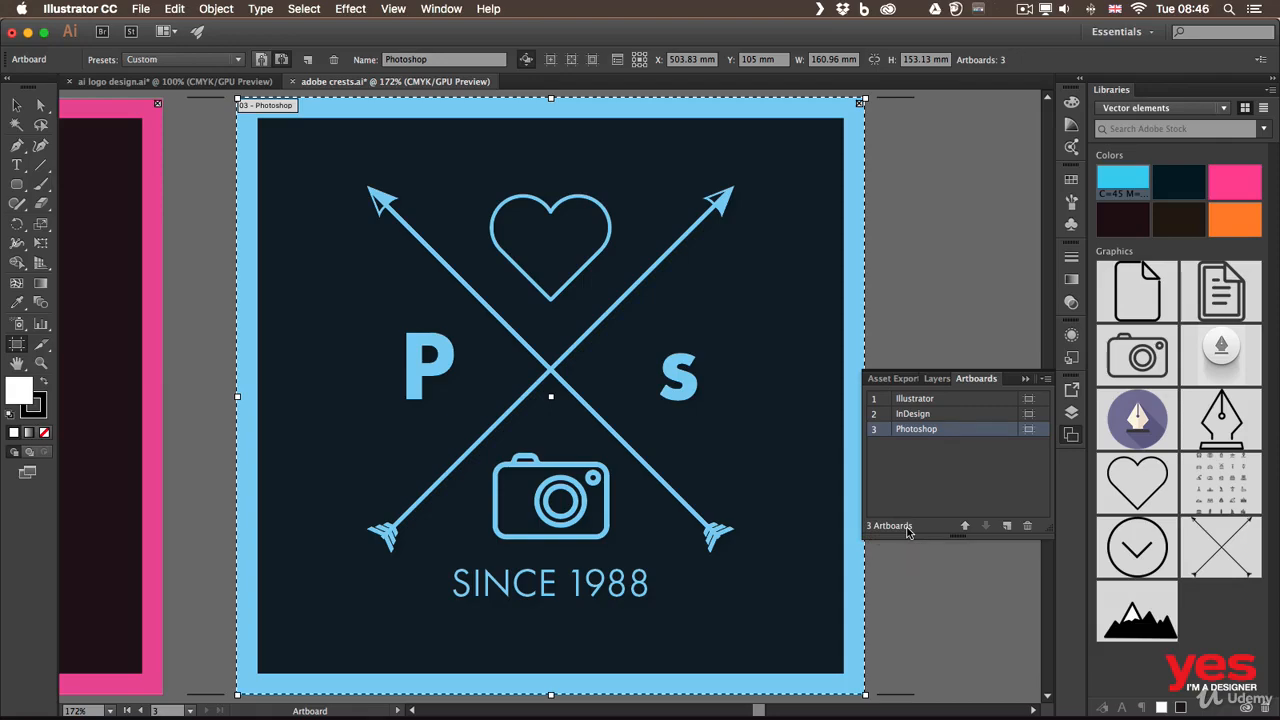
# Switch to the ai logo design document and apply the Letter size preset to the Banner artboard.
pyautogui.click(132, 86)
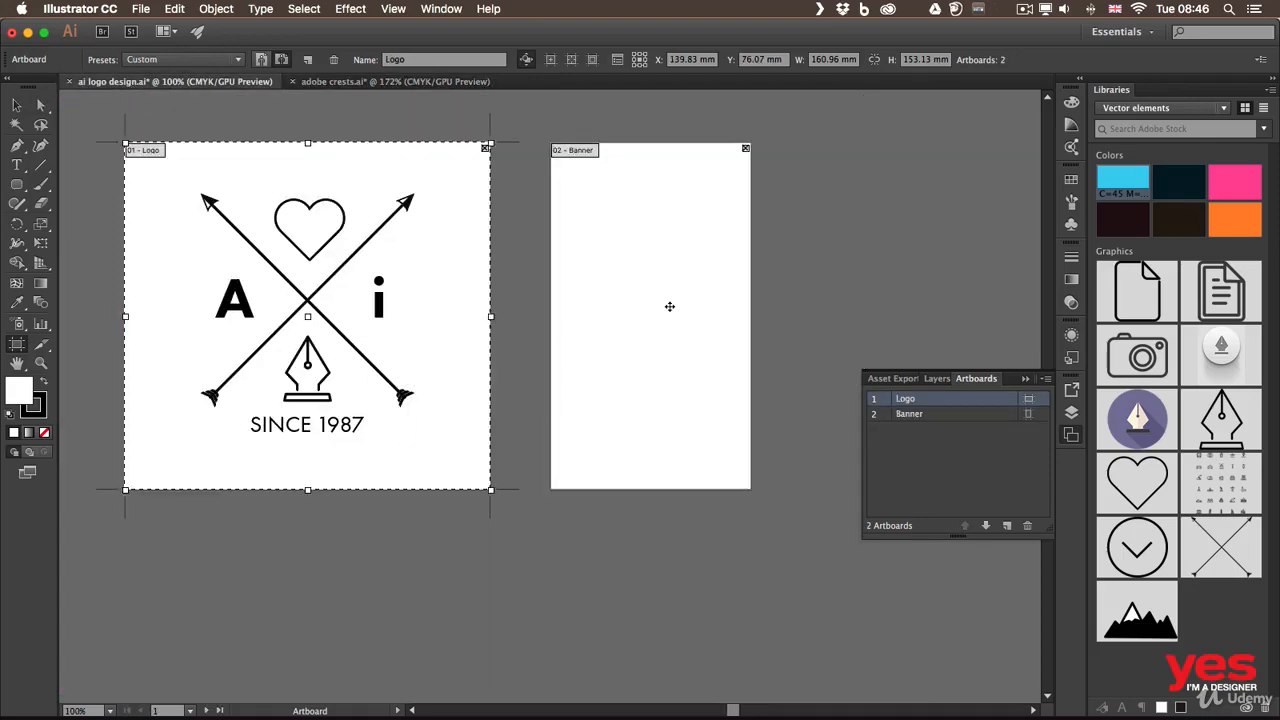
pyautogui.click(618, 231)
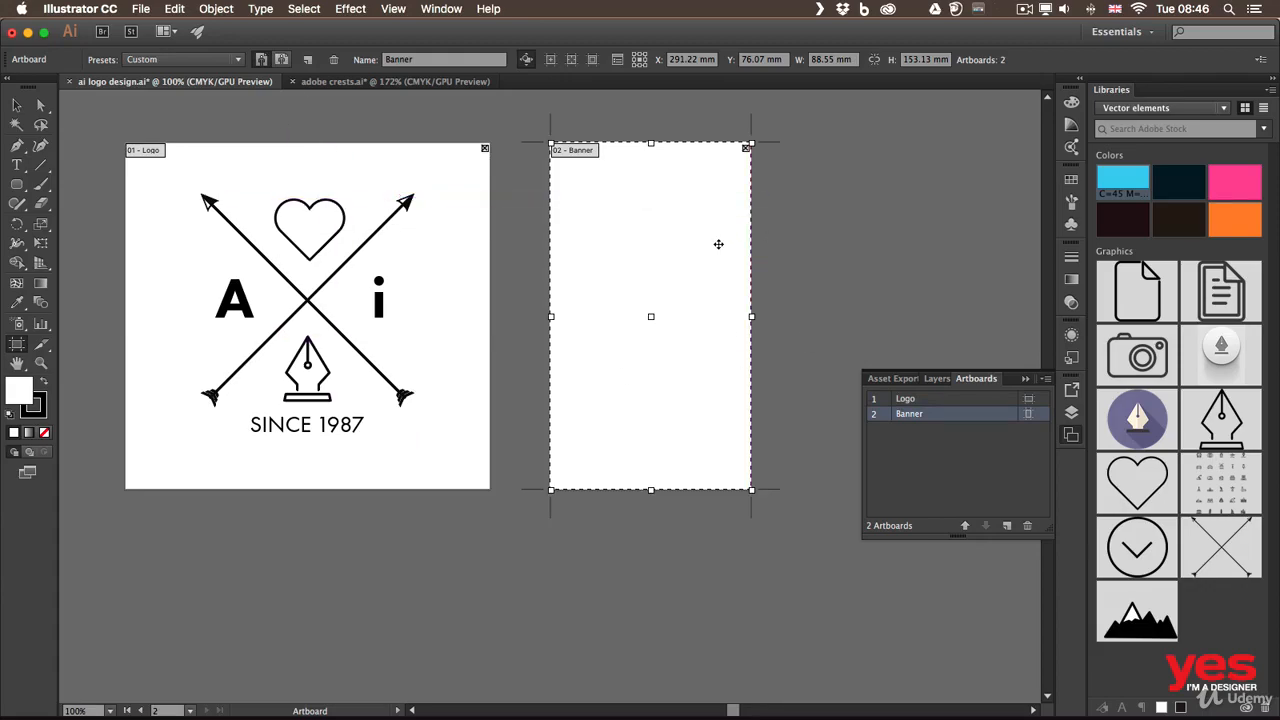
pyautogui.click(155, 62)
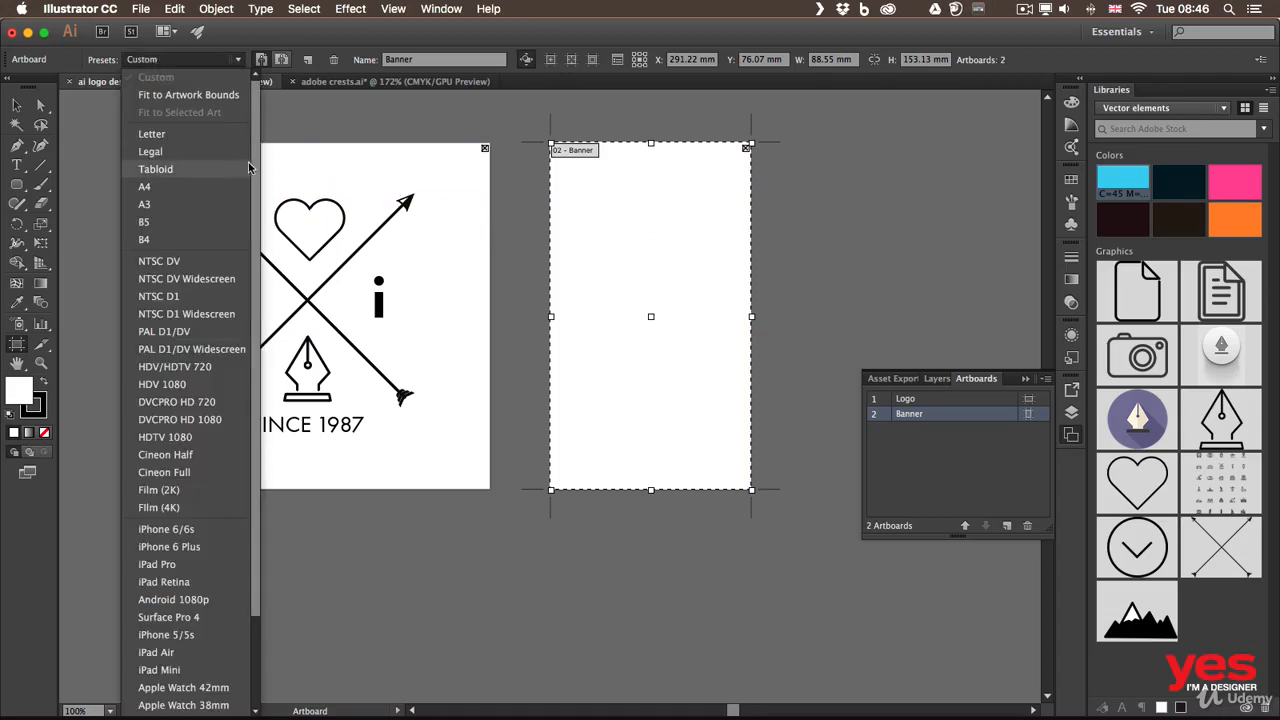
pyautogui.scroll(-2, 255, 178)
pyautogui.moveTo(255, 178); pyautogui.dragTo(258, 268)
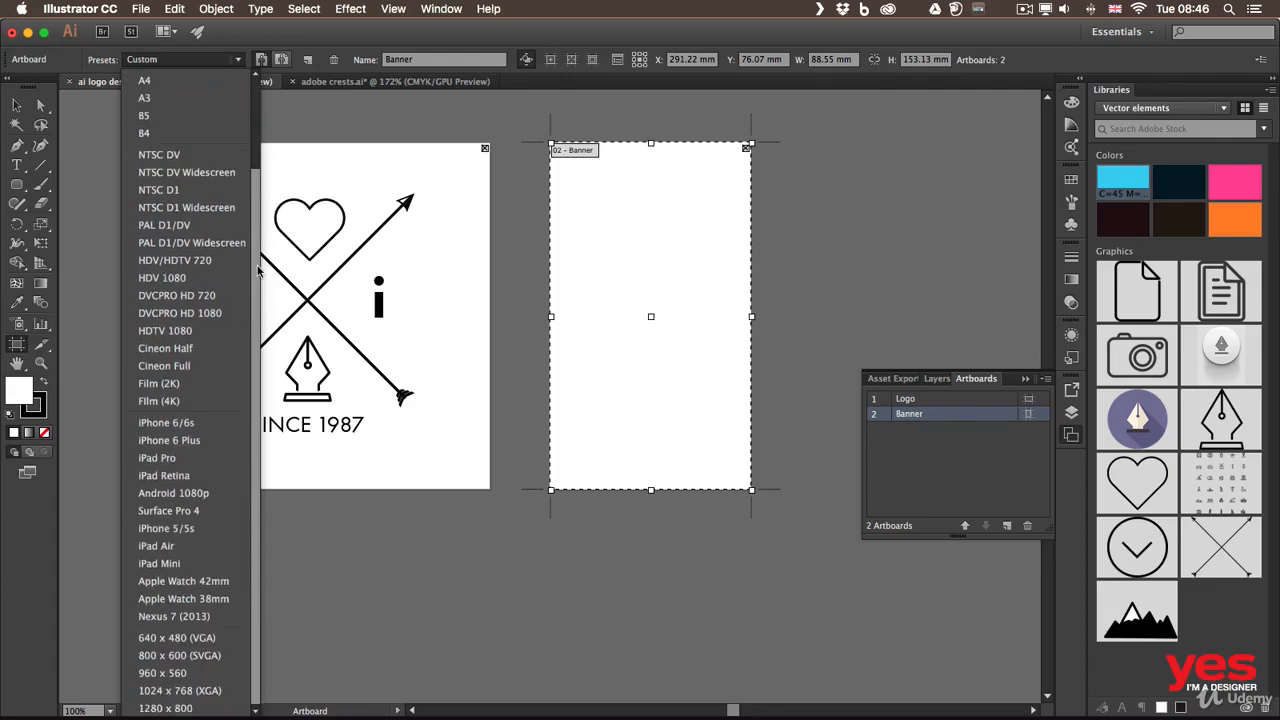
pyautogui.scroll(5, 230, 260)
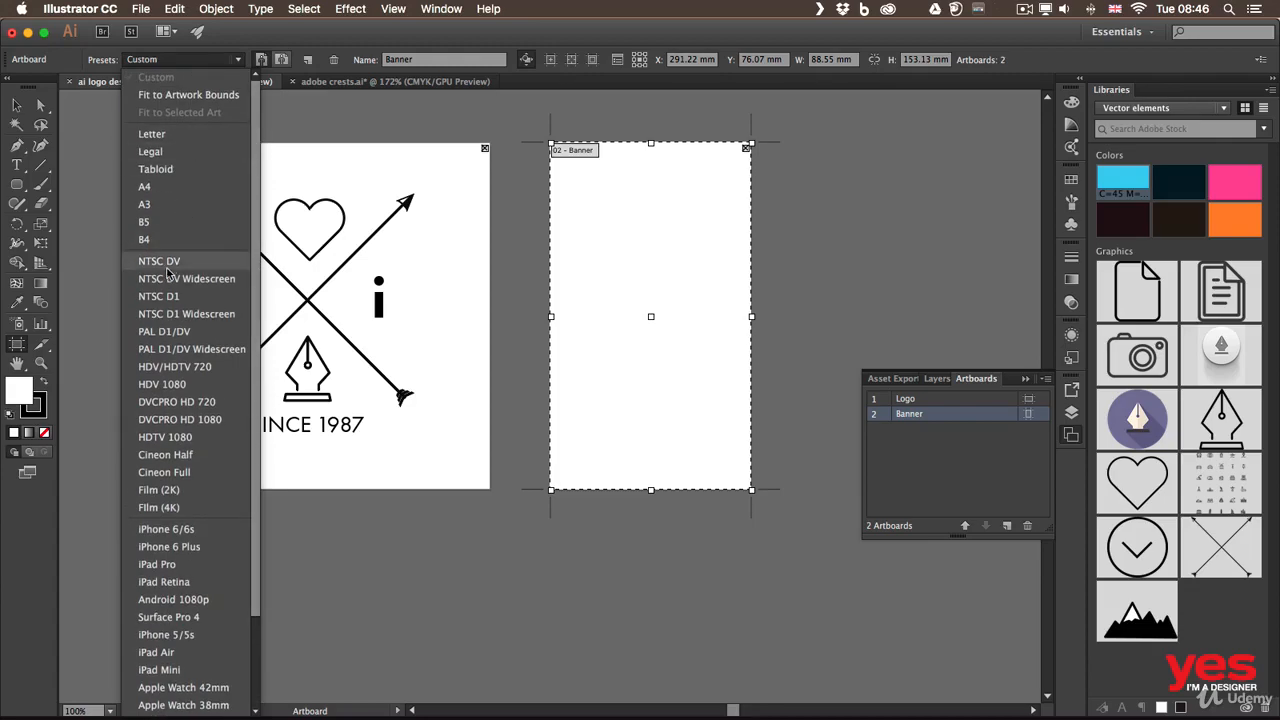
pyautogui.scroll(-4, 257, 390)
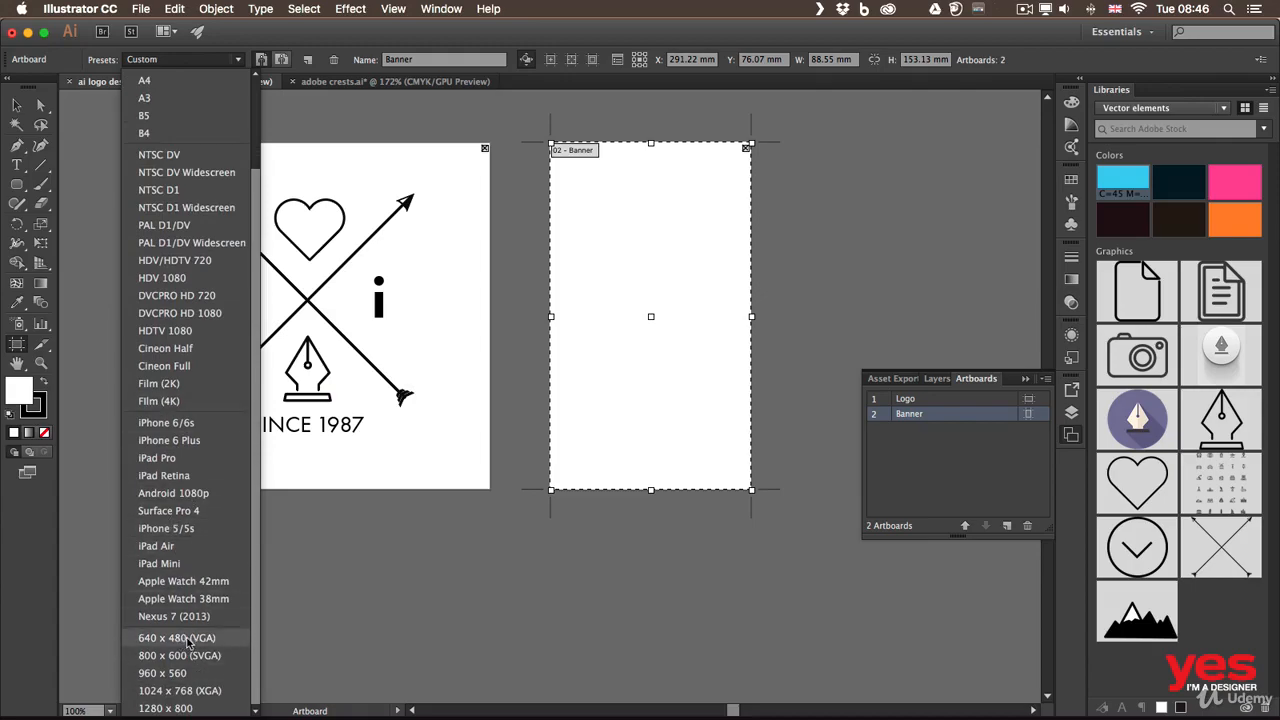
pyautogui.scroll(4, 257, 640)
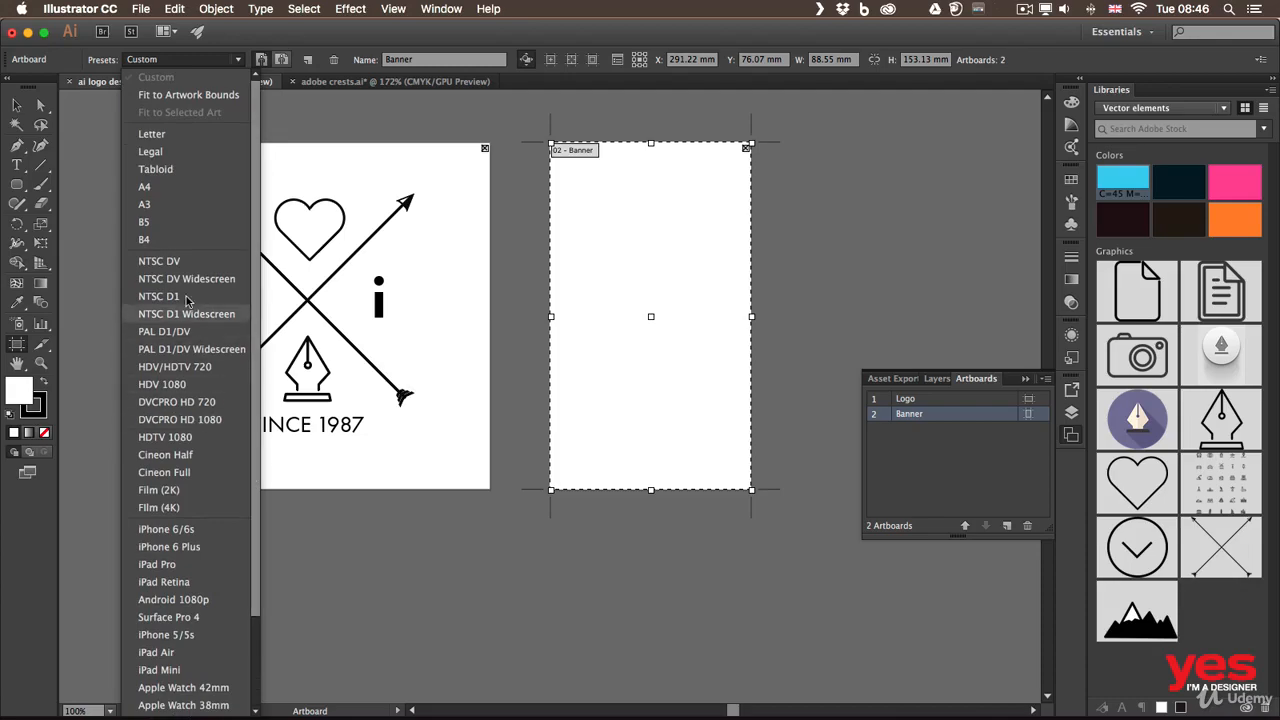
pyautogui.click(180, 136)
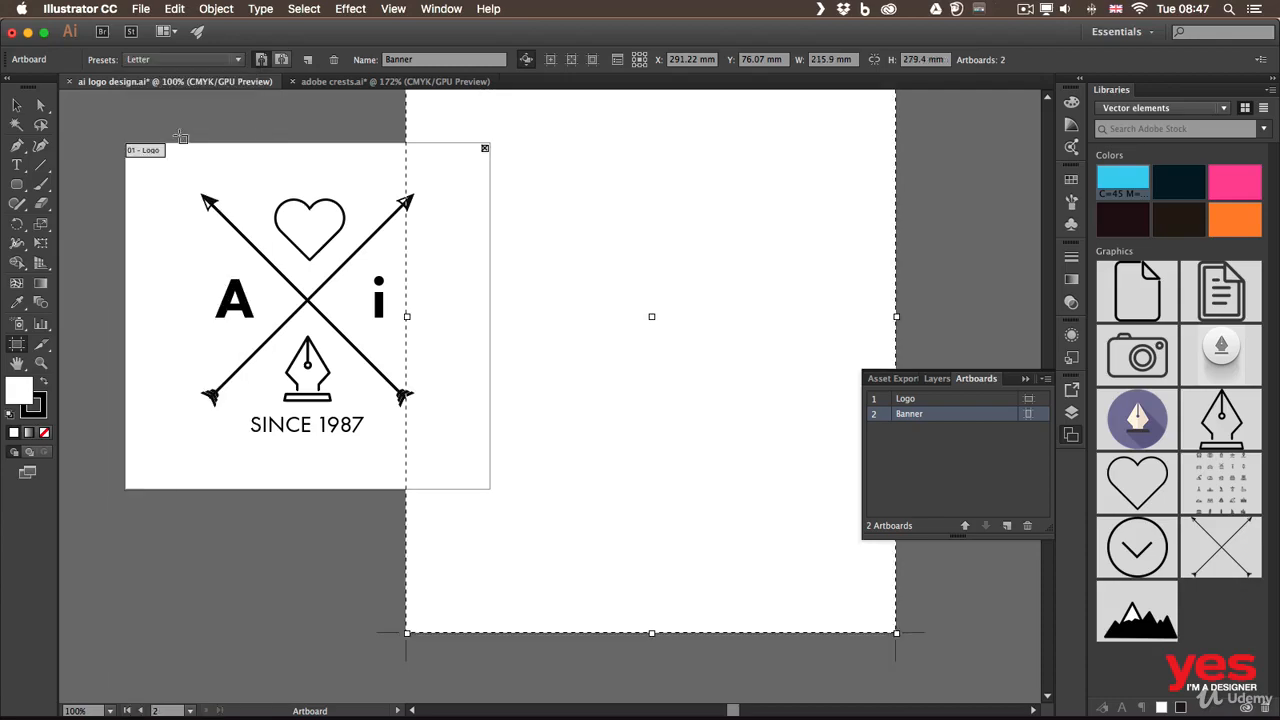
# Move the Banner artboard clear of the Logo artboard, and try it in landscape before returning it to portrait.
pyautogui.press('super+minus')
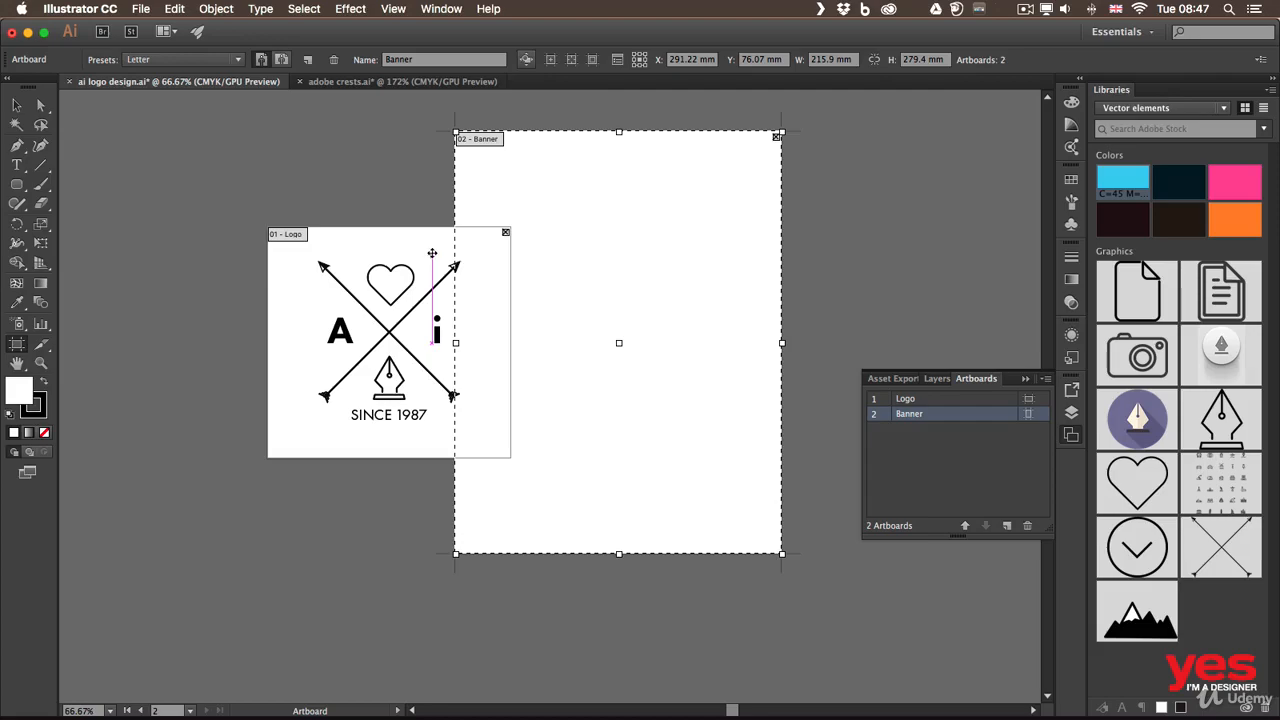
pyautogui.moveTo(503, 181); pyautogui.dragTo(547, 206)
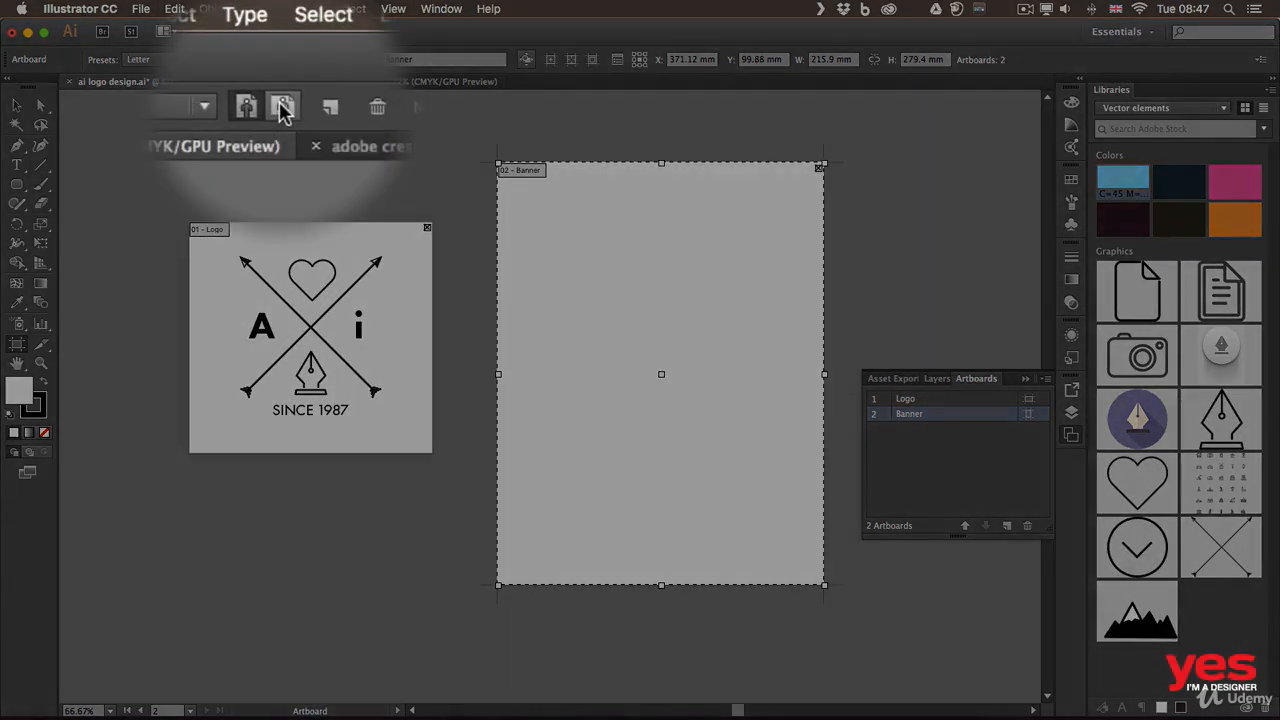
pyautogui.click(281, 60)
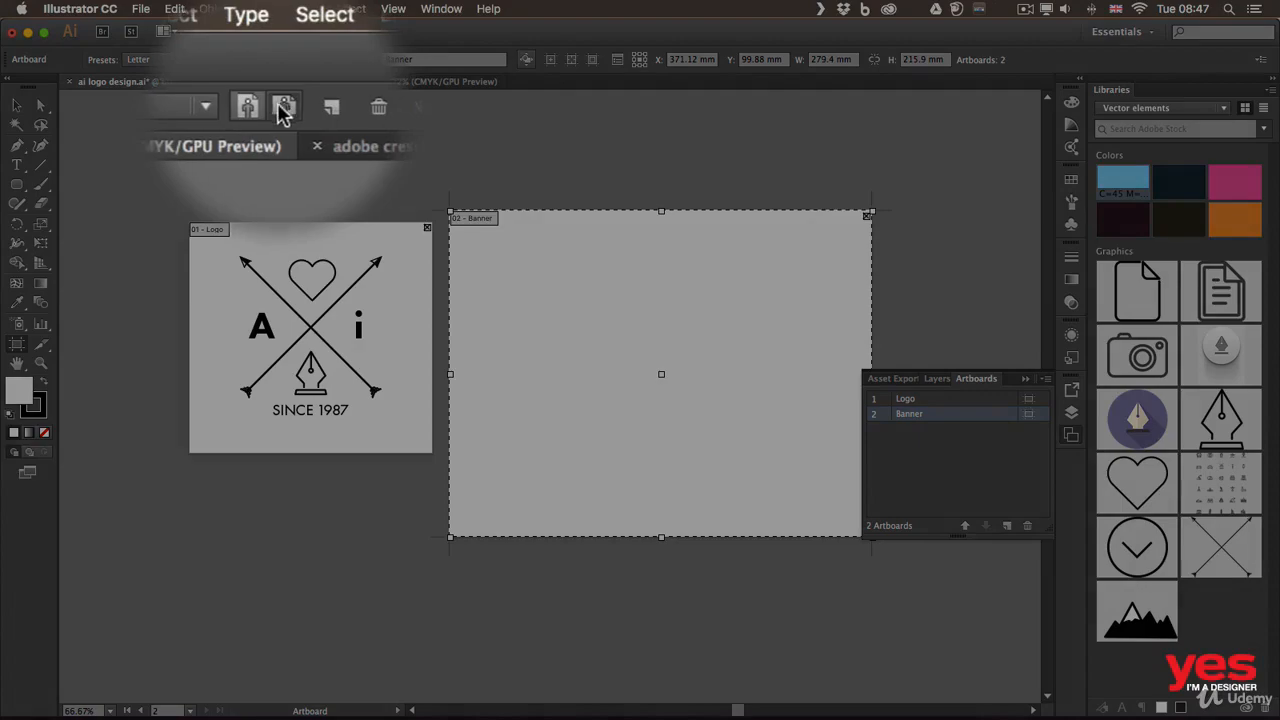
pyautogui.click(260, 60)
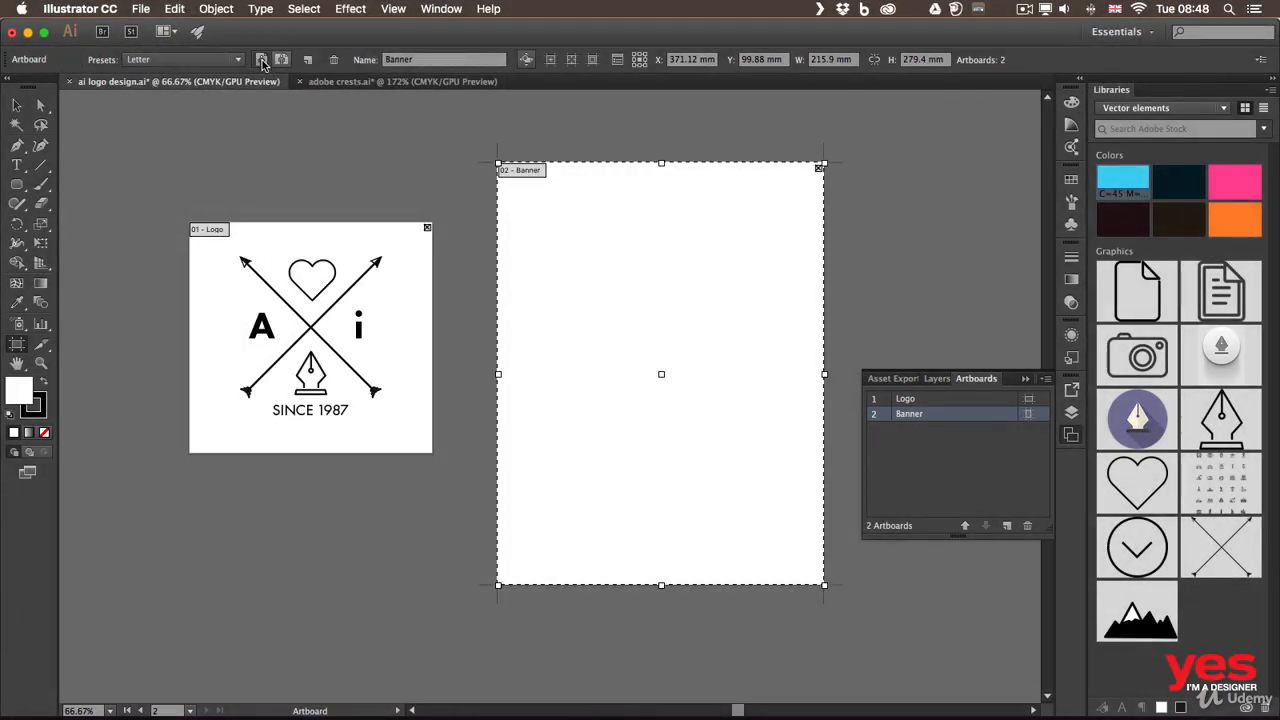
# Set the Banner artboard's height and width to 200 mm each.
pyautogui.click(843, 60)
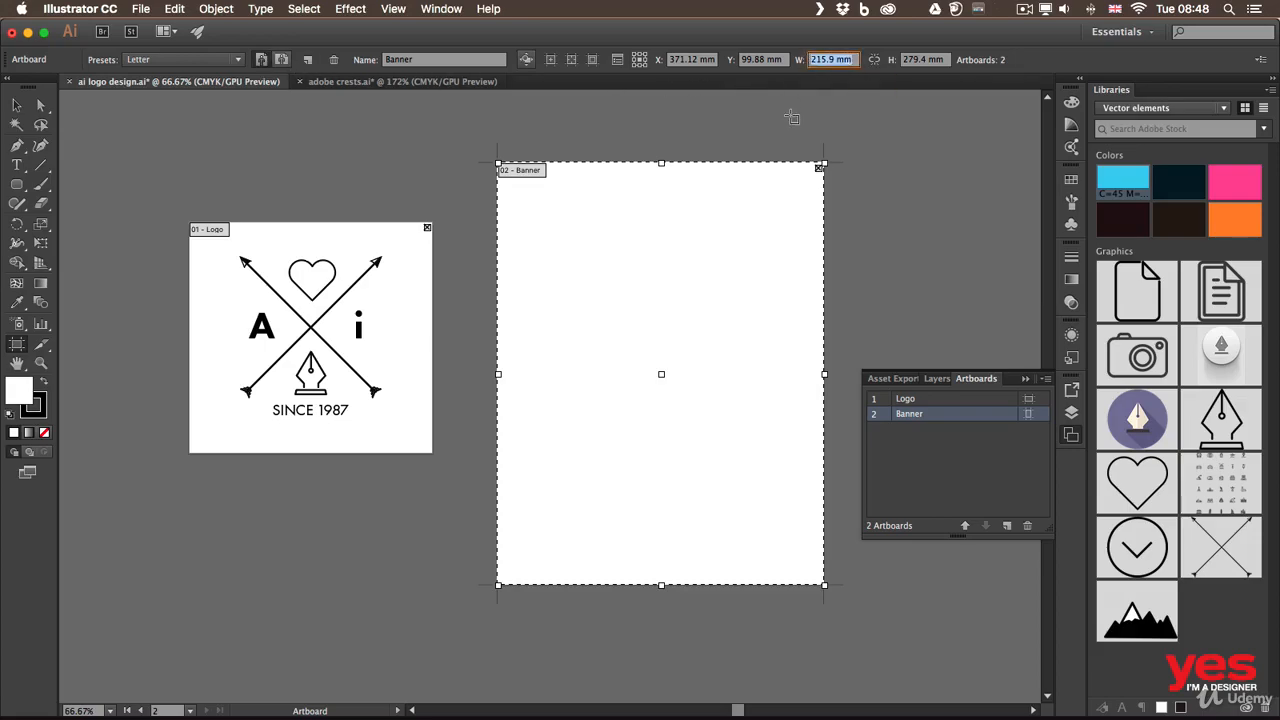
pyautogui.click(946, 60)
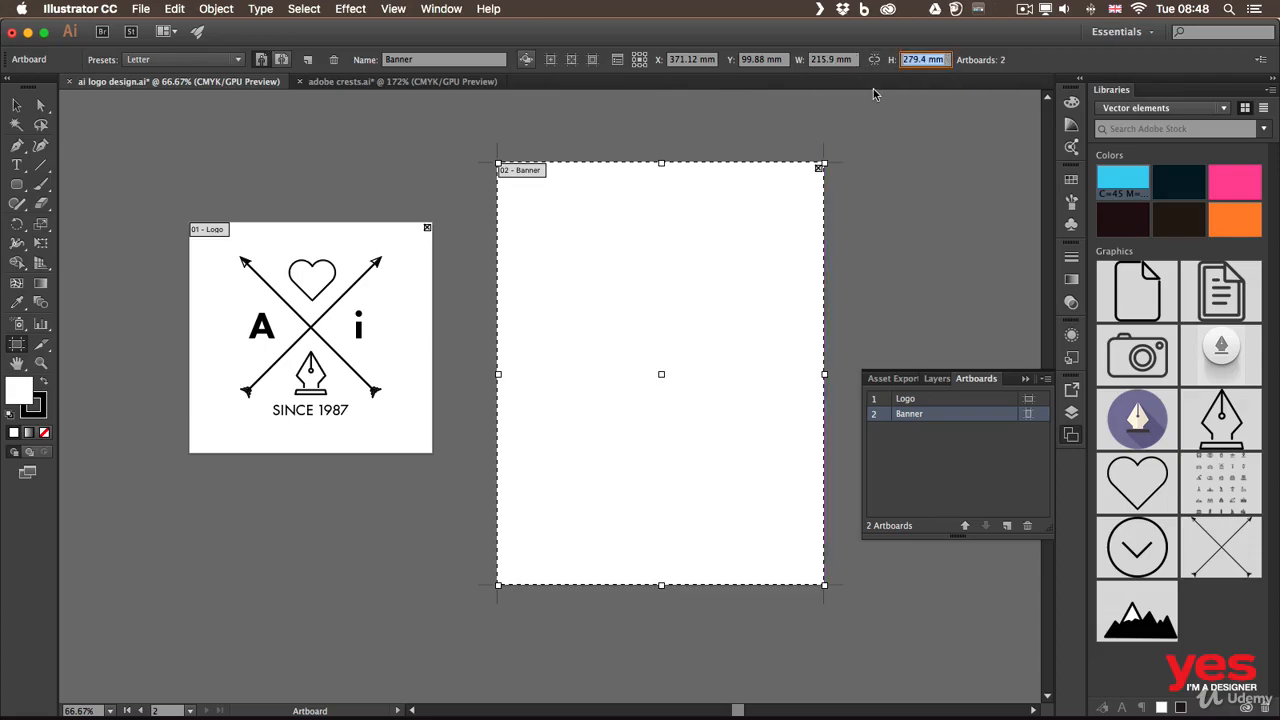
pyautogui.write('200')
pyautogui.click(850, 60)
pyautogui.write('200')
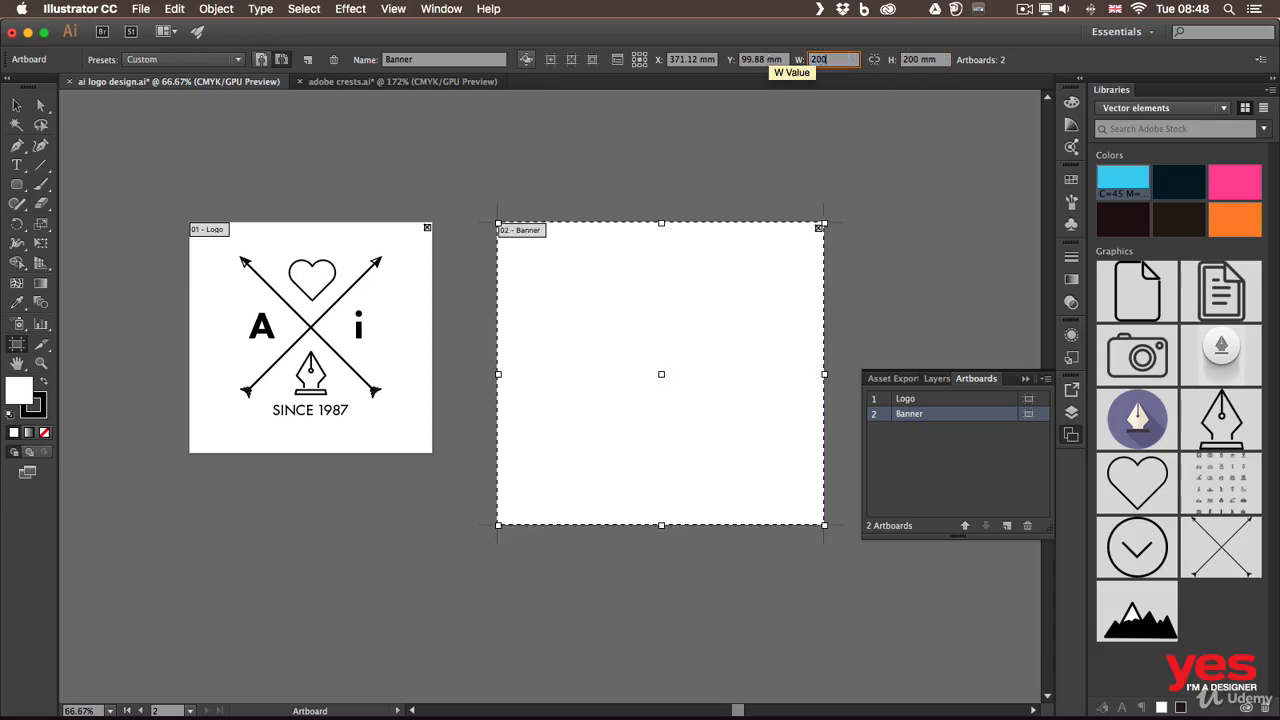
pyautogui.press('Return')
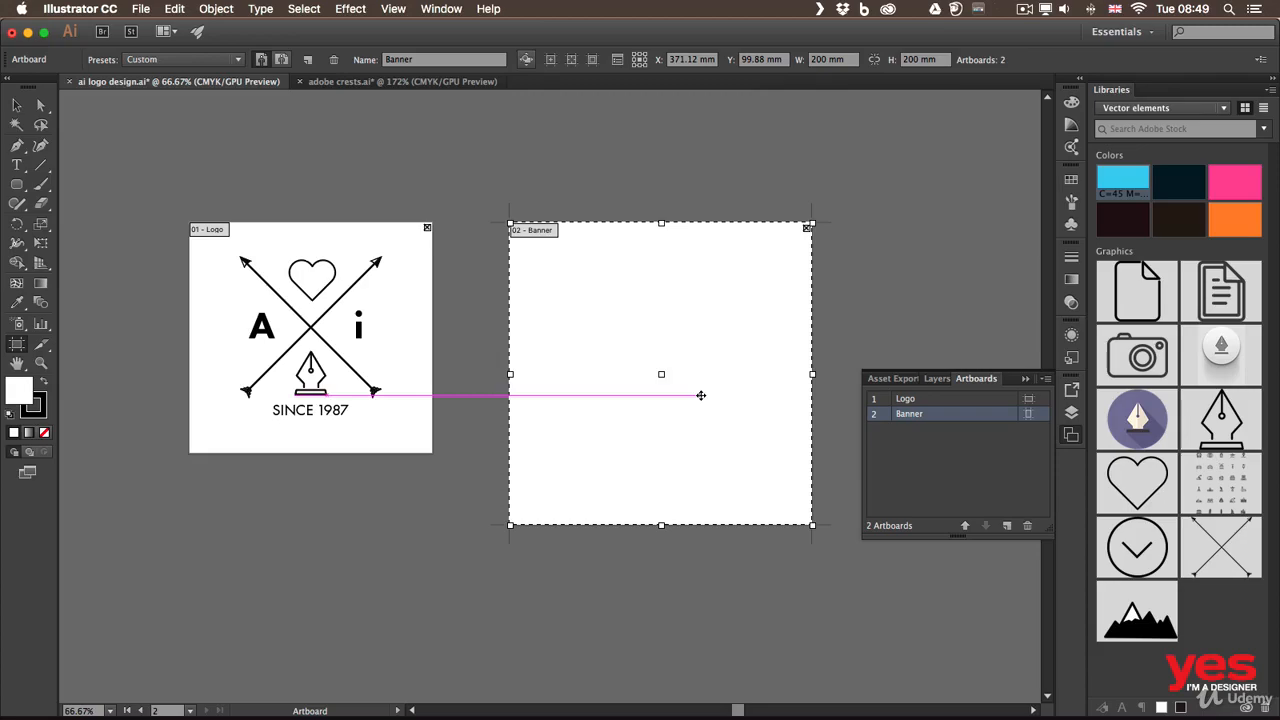
# Start a new document and set its number of artboards to 6.
pyautogui.click(140, 9)
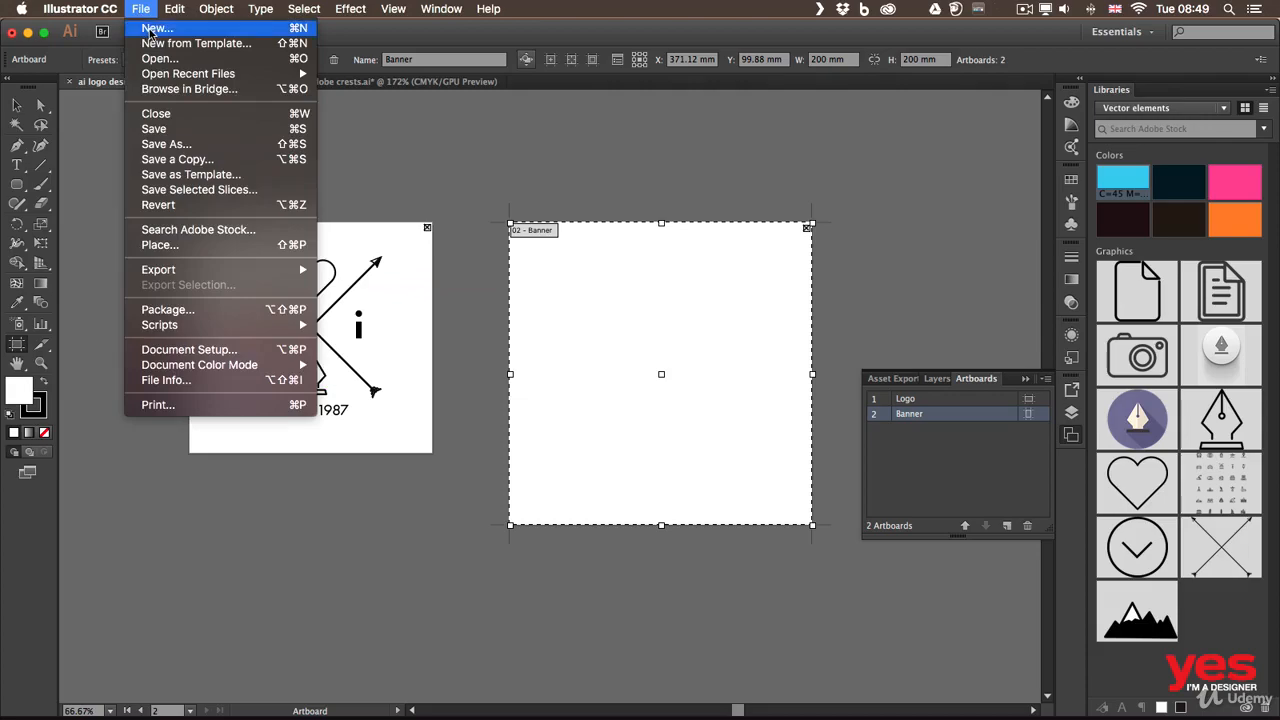
pyautogui.click(150, 30)
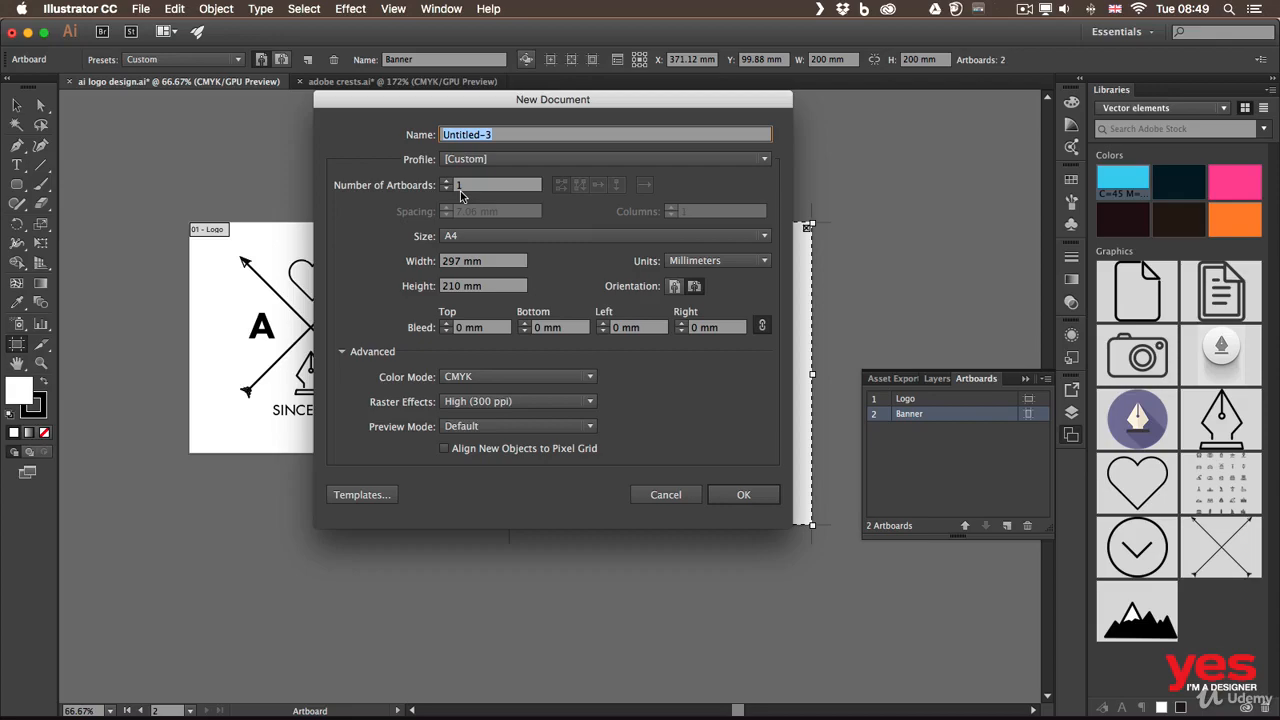
pyautogui.press('Tab')
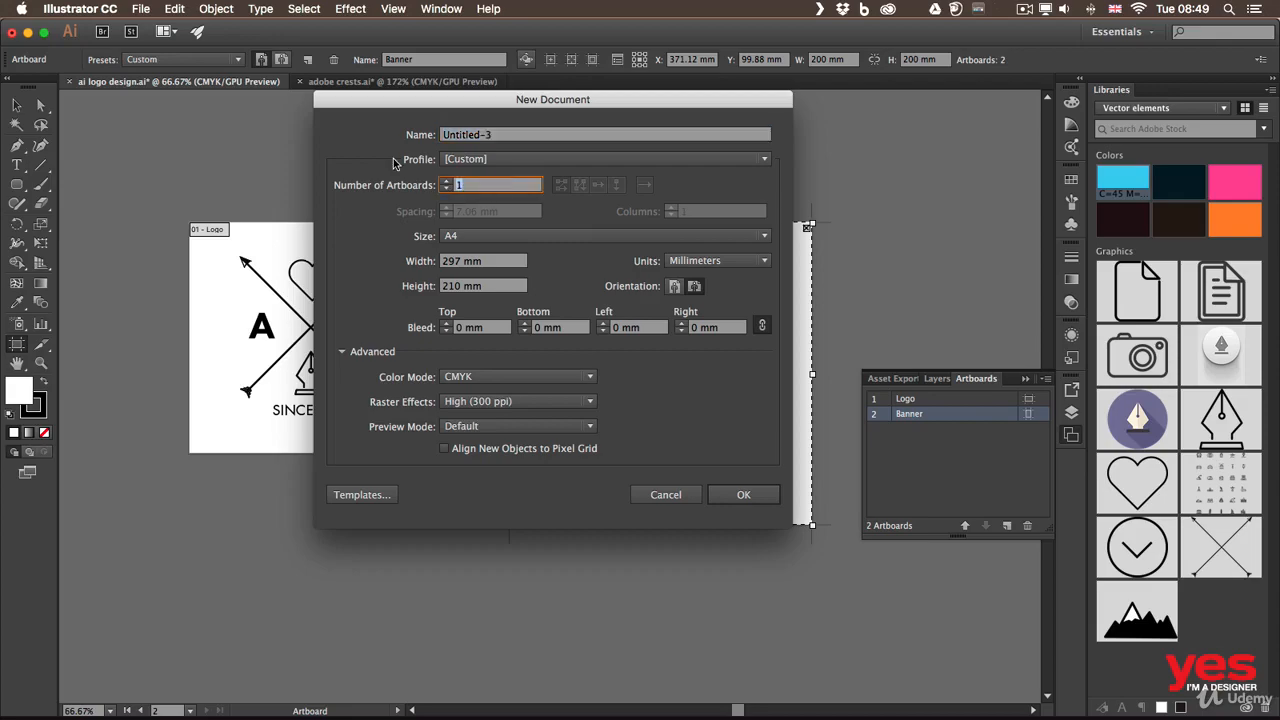
pyautogui.write('6')
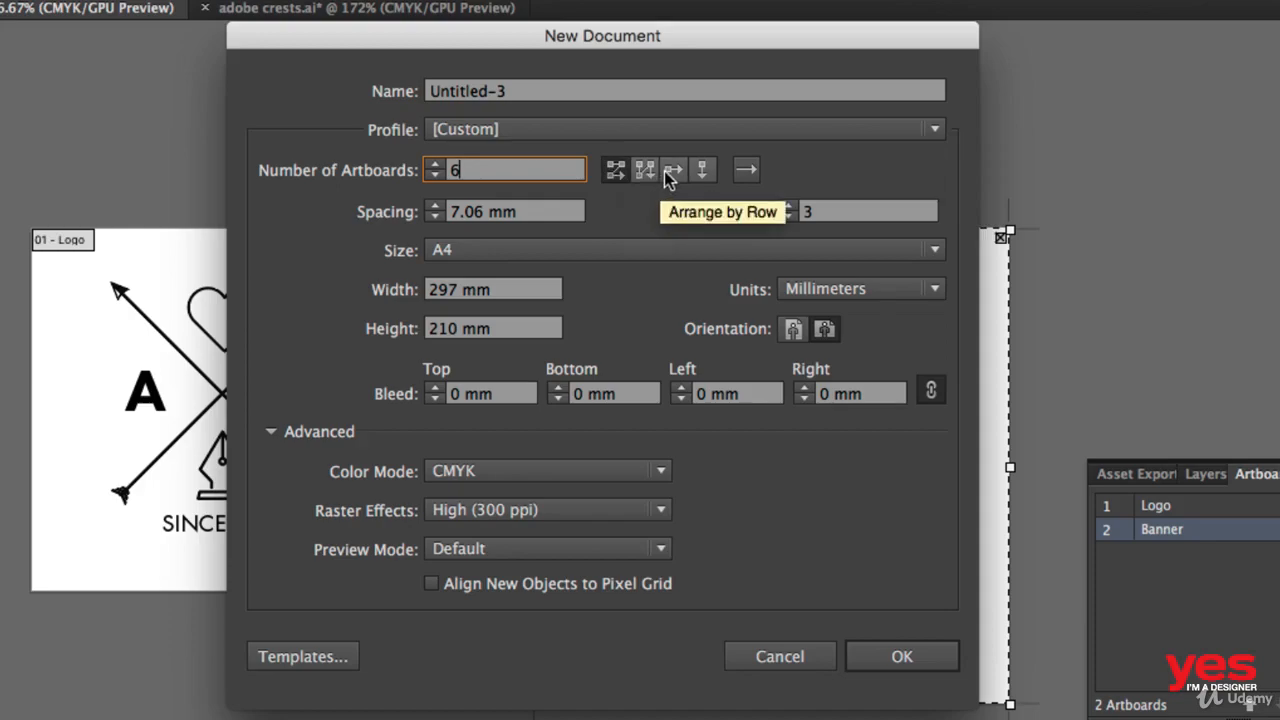
# Try the right-to-left artboard layout for the new document and switch back to left-to-right.
pyautogui.click(745, 172)
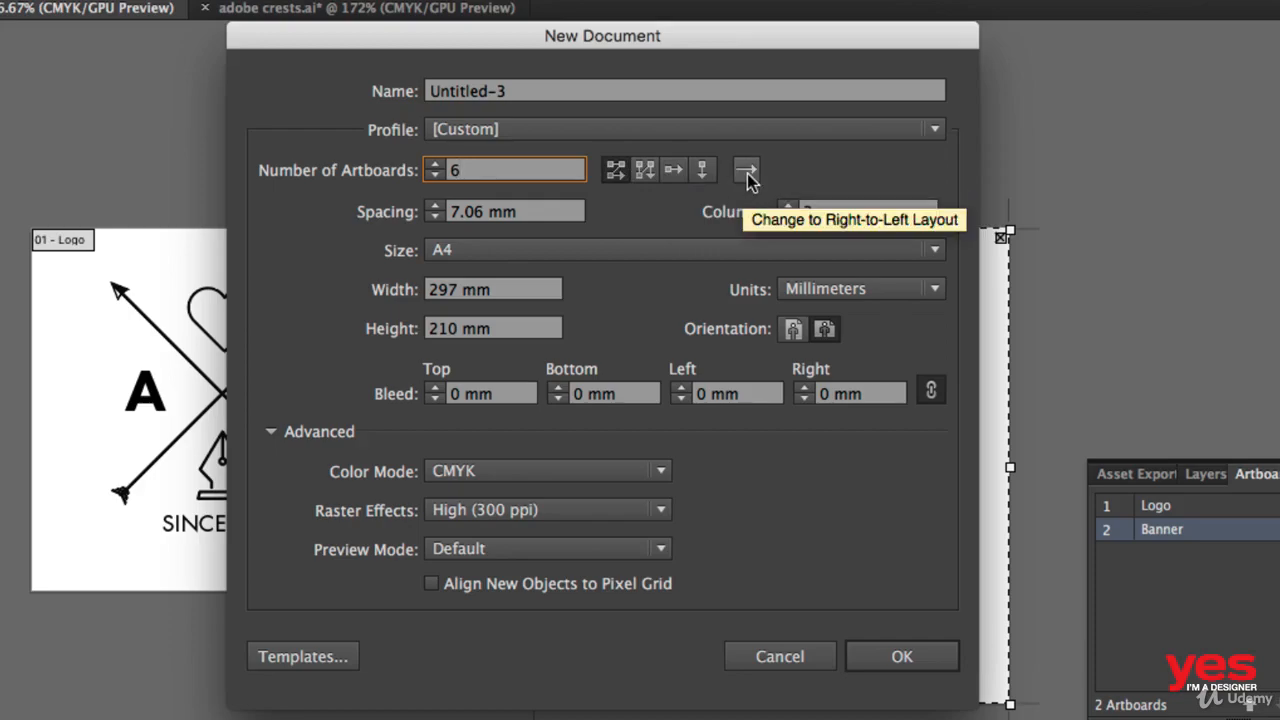
pyautogui.click(747, 172)
pyautogui.click(747, 172)
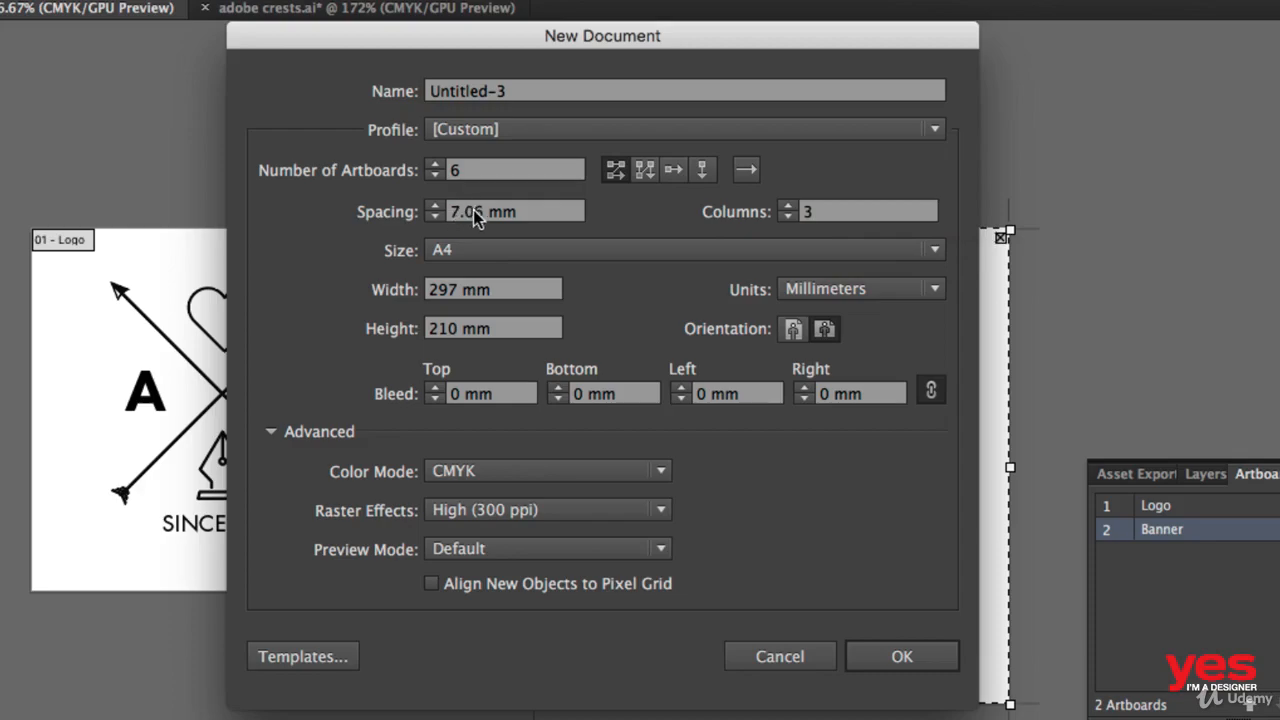
# Set the new document's artboard width and height to 100 mm each and create the document.
pyautogui.click(512, 289)
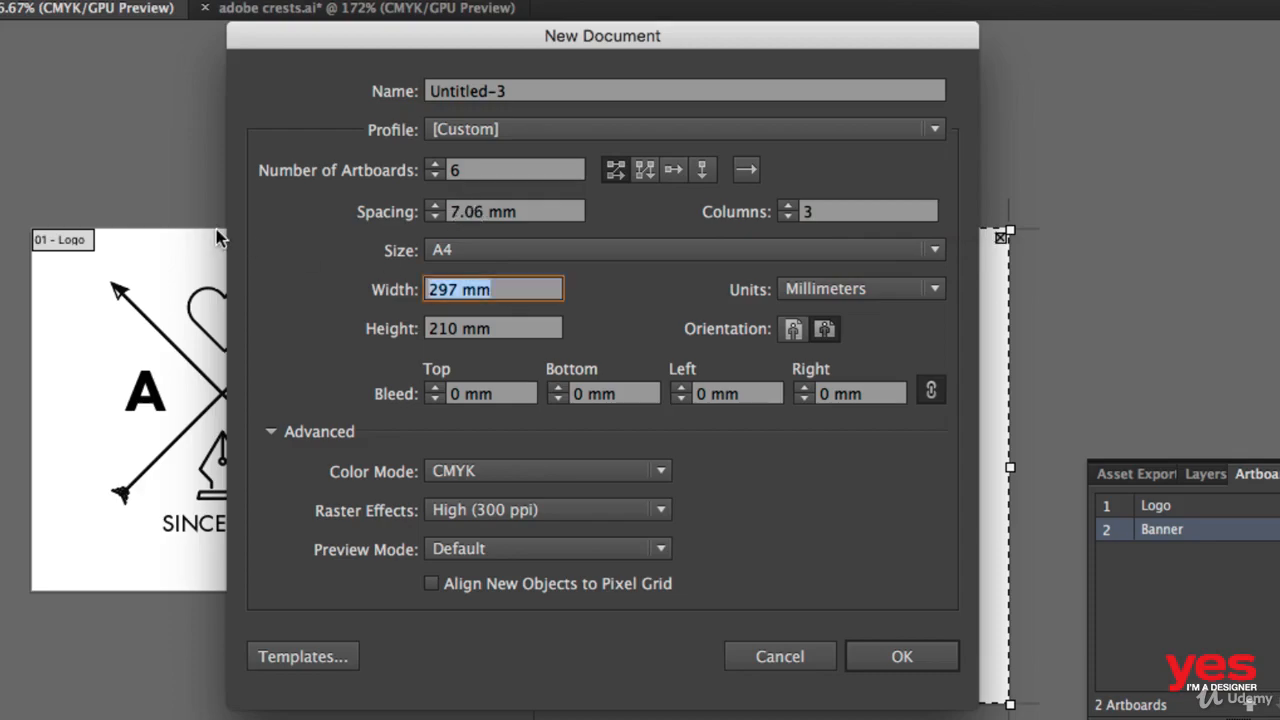
pyautogui.write('100')
pyautogui.press('Tab')
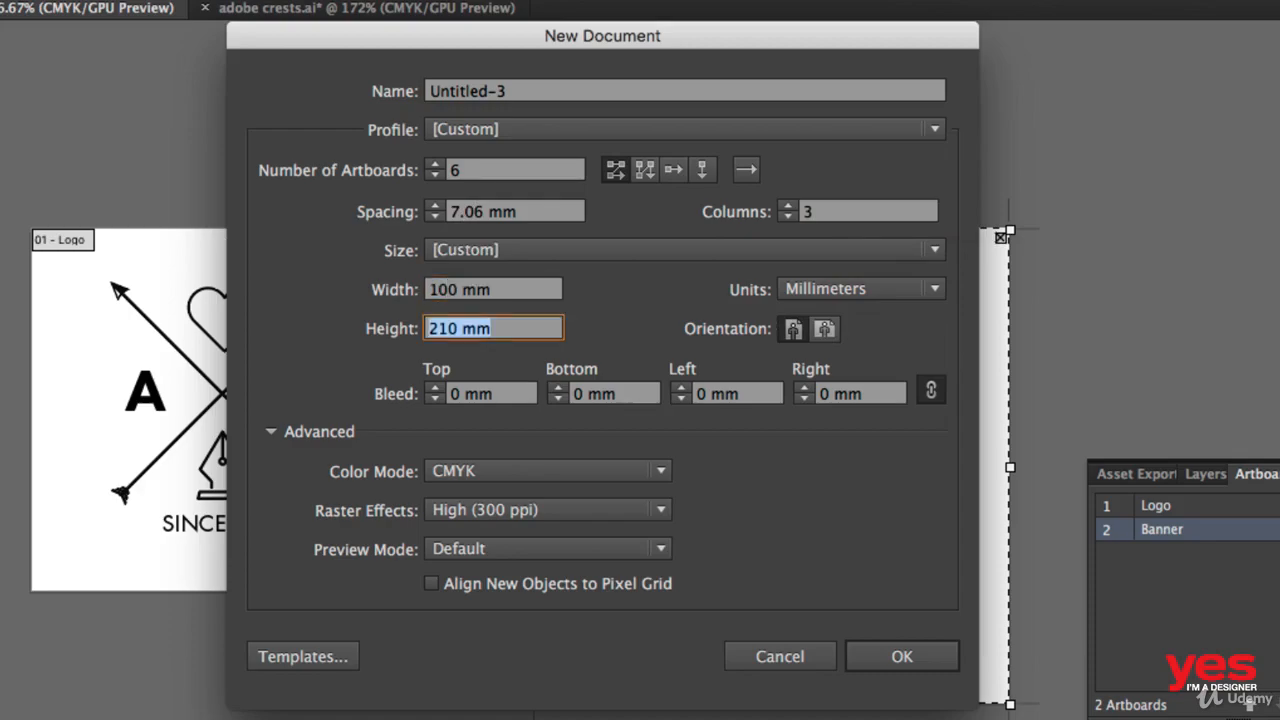
pyautogui.write('100')
pyautogui.press('Tab')
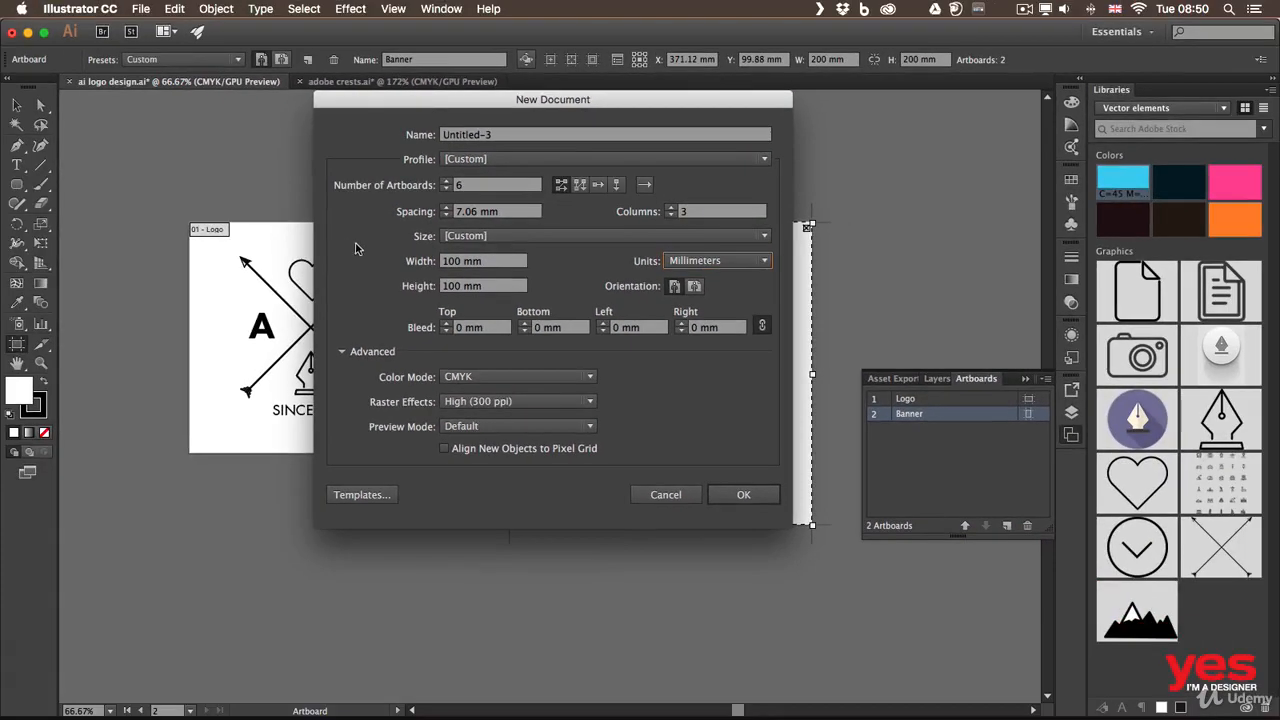
pyautogui.click(748, 495)
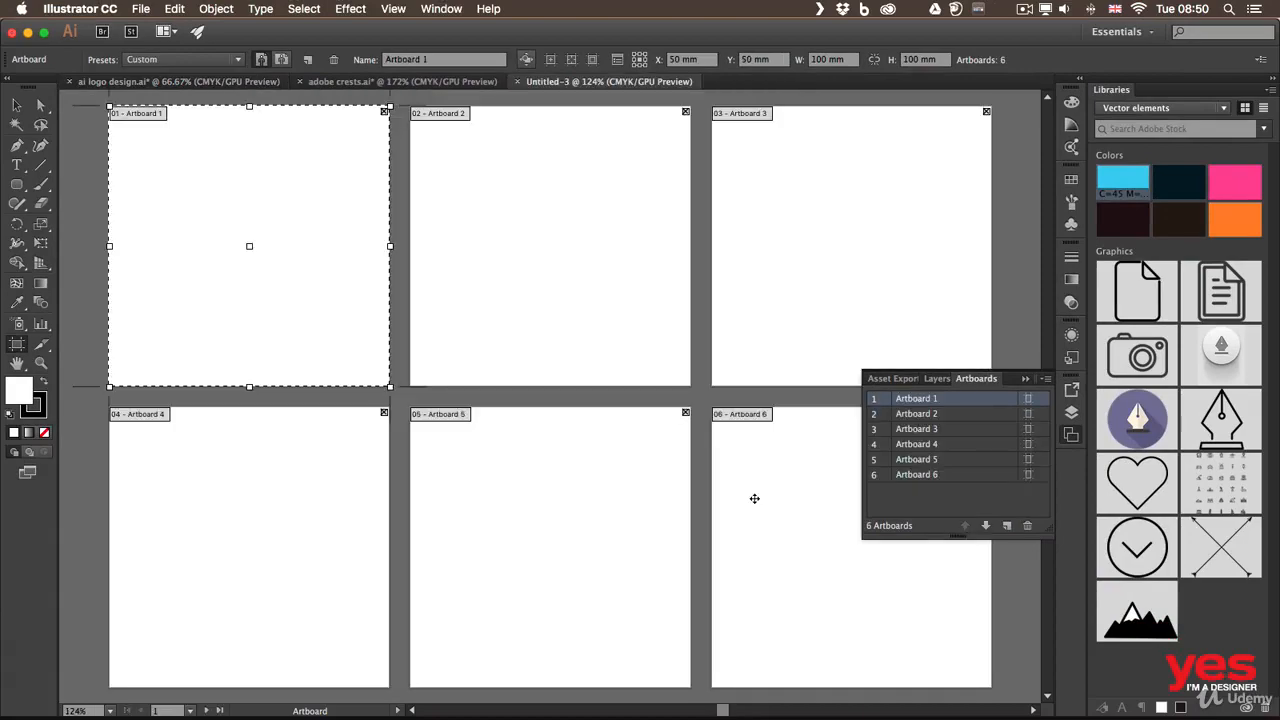